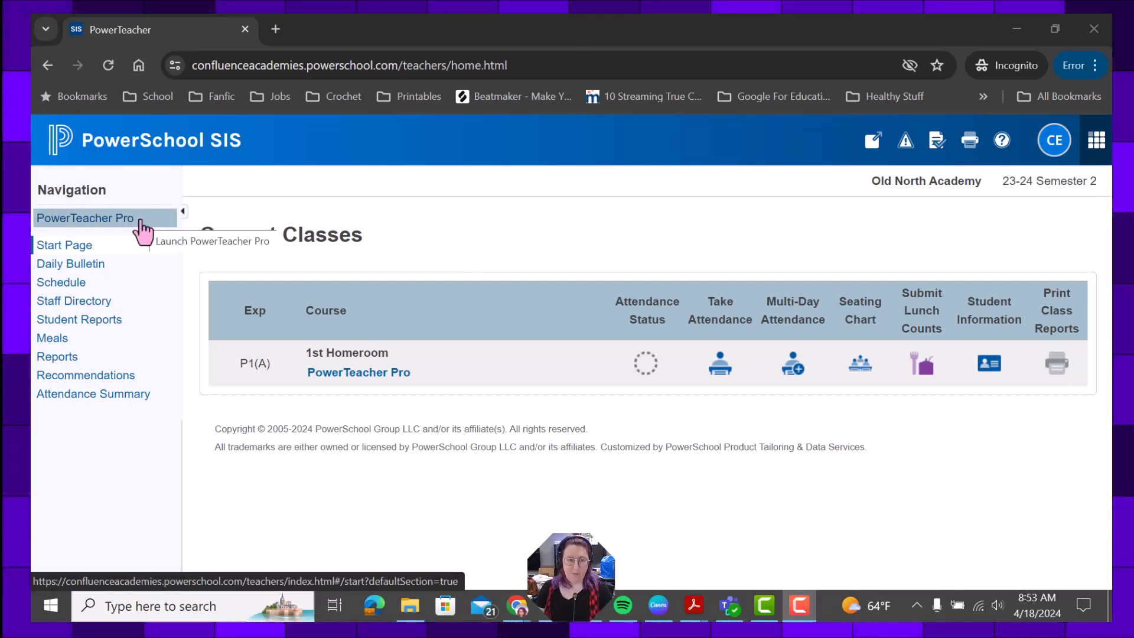
# Step: Launch PowerTeacher Pro, dismiss the What's New notice, and keep 1st Homeroom as the class
pyautogui.click(142, 222)
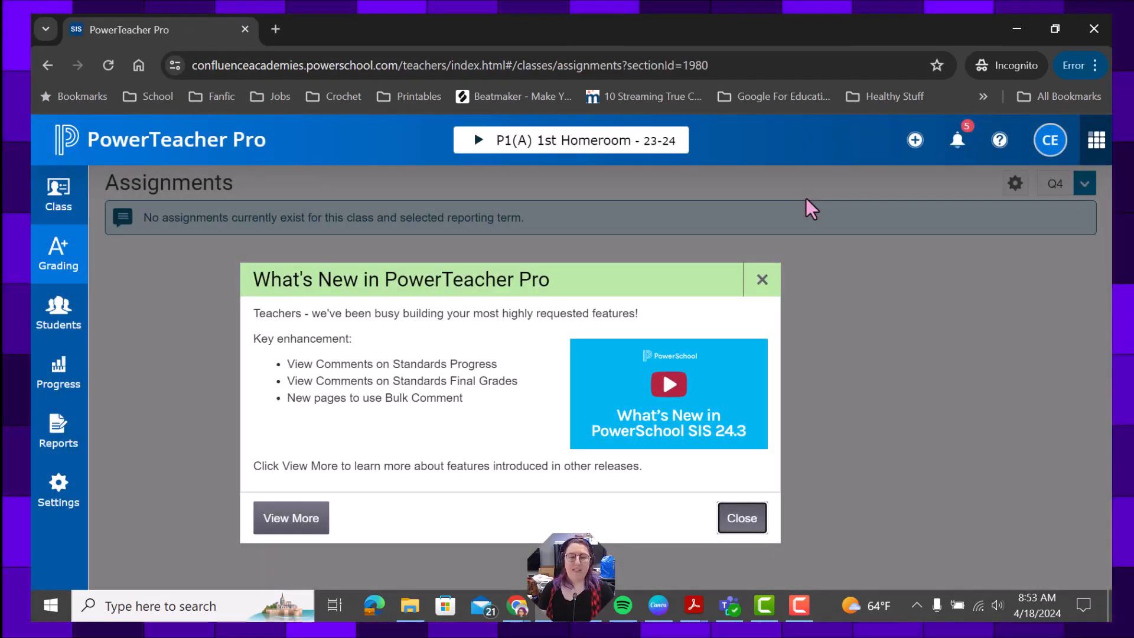
pyautogui.click(761, 286)
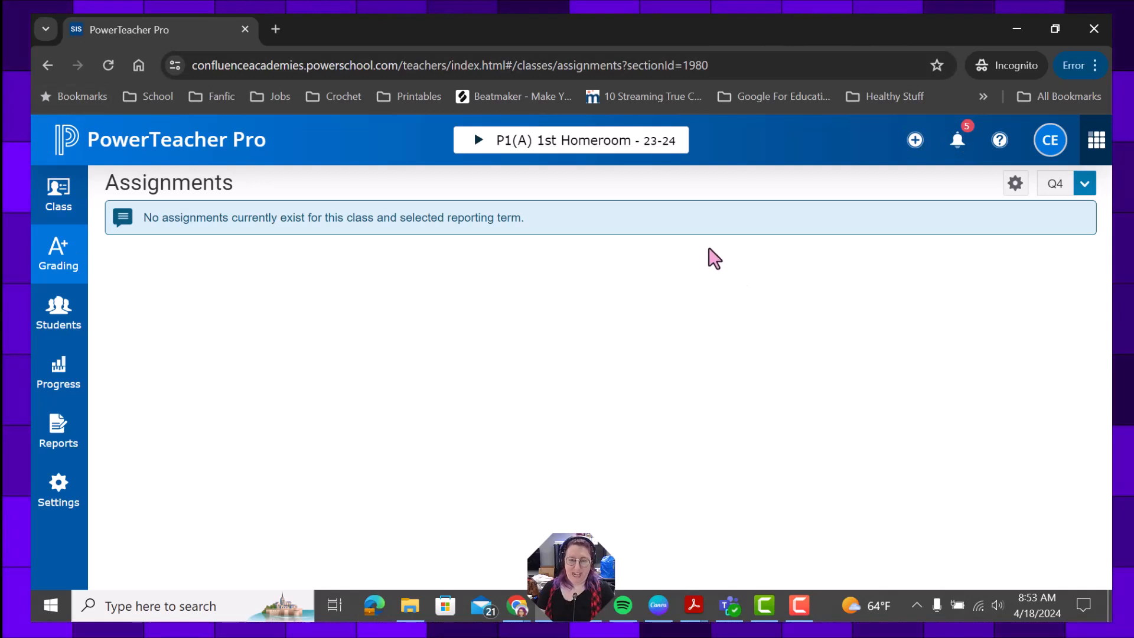
pyautogui.click(582, 153)
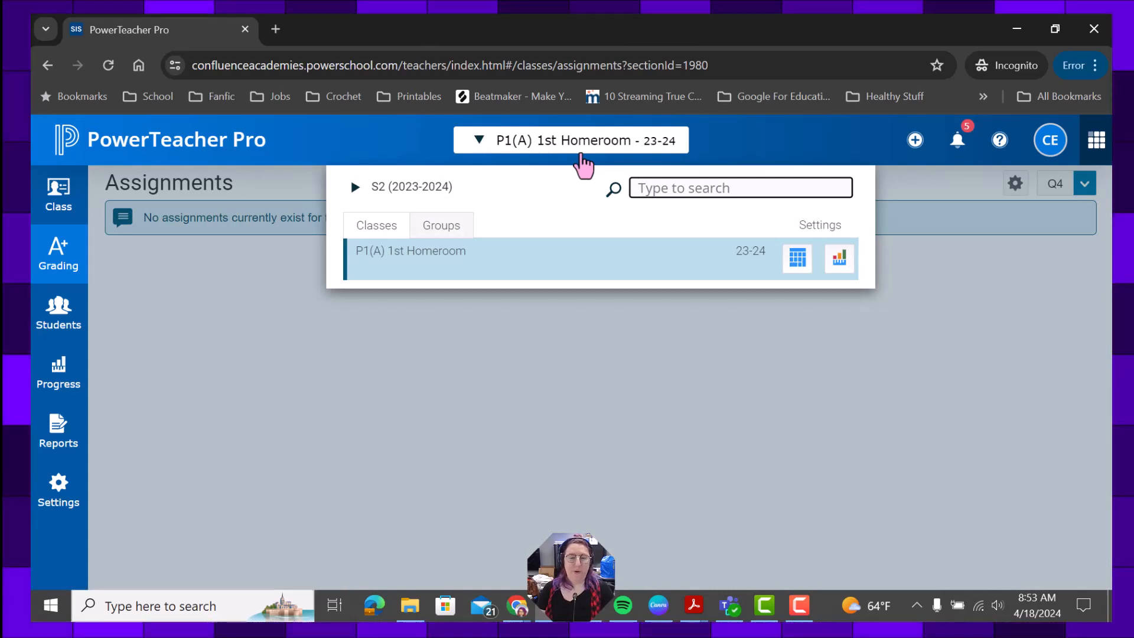
pyautogui.click(595, 376)
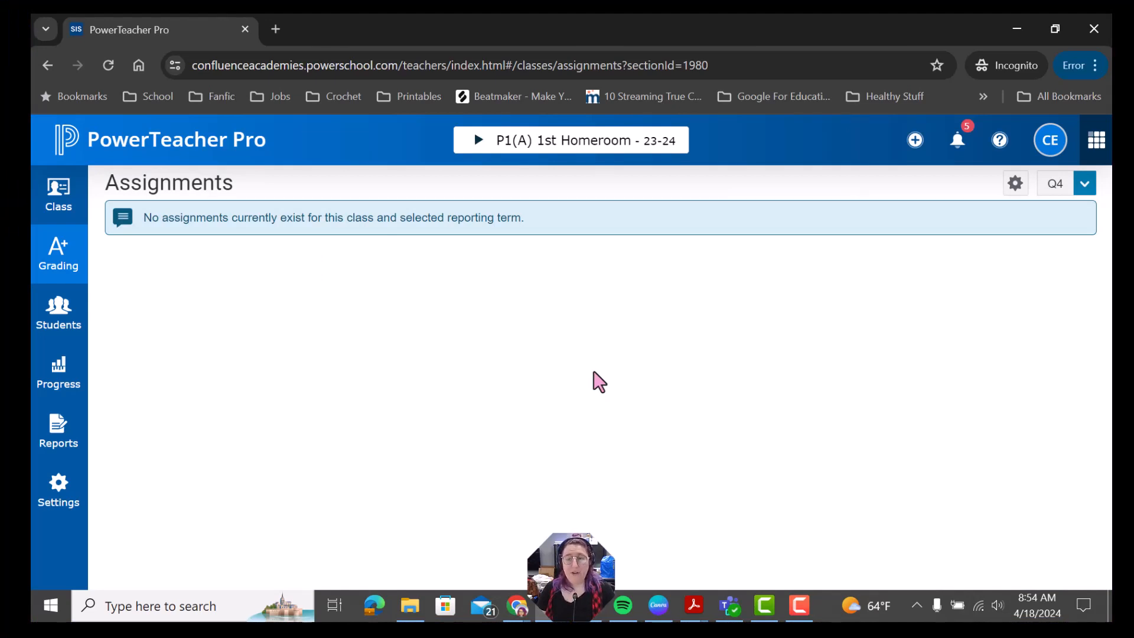
# Step: Look through the create (+) menu and the Students and Progress options
pyautogui.click(914, 142)
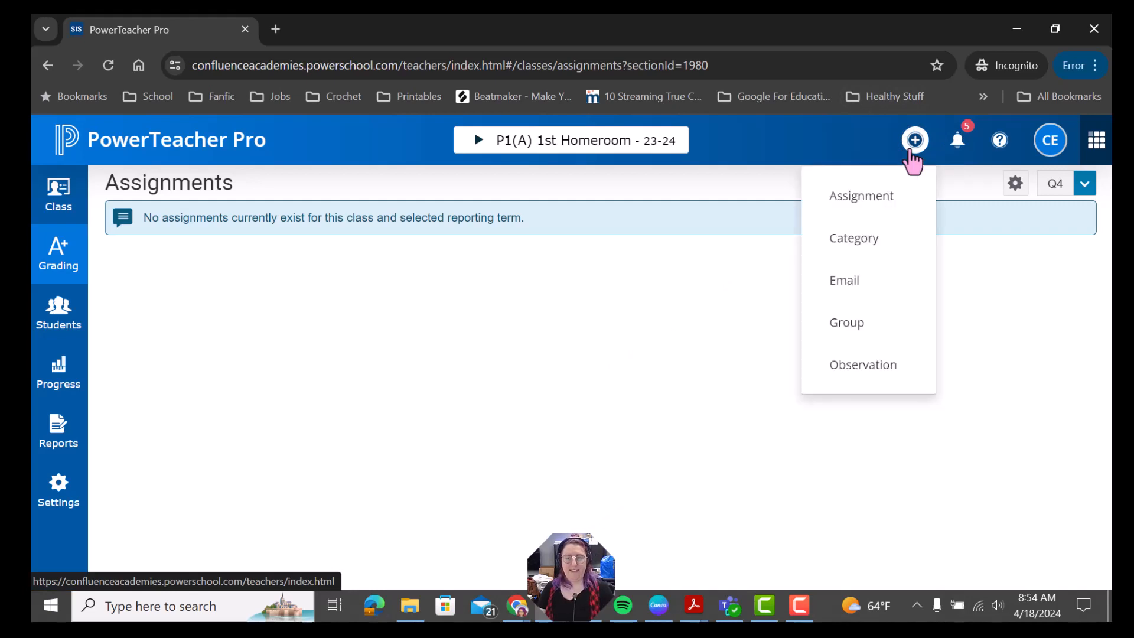
pyautogui.click(57, 324)
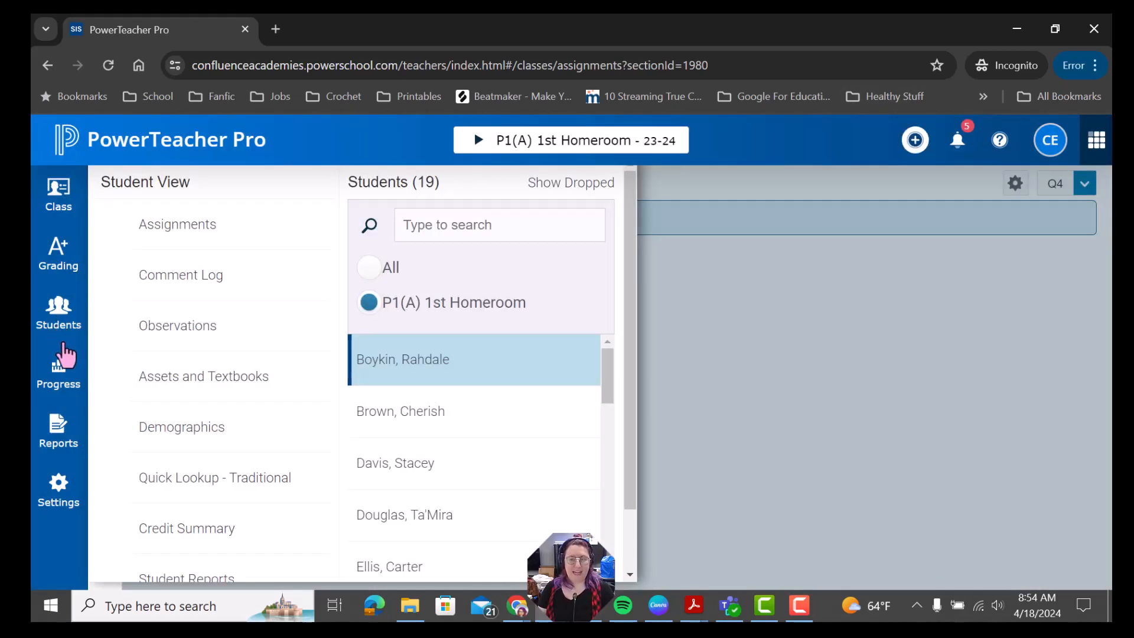
pyautogui.click(76, 381)
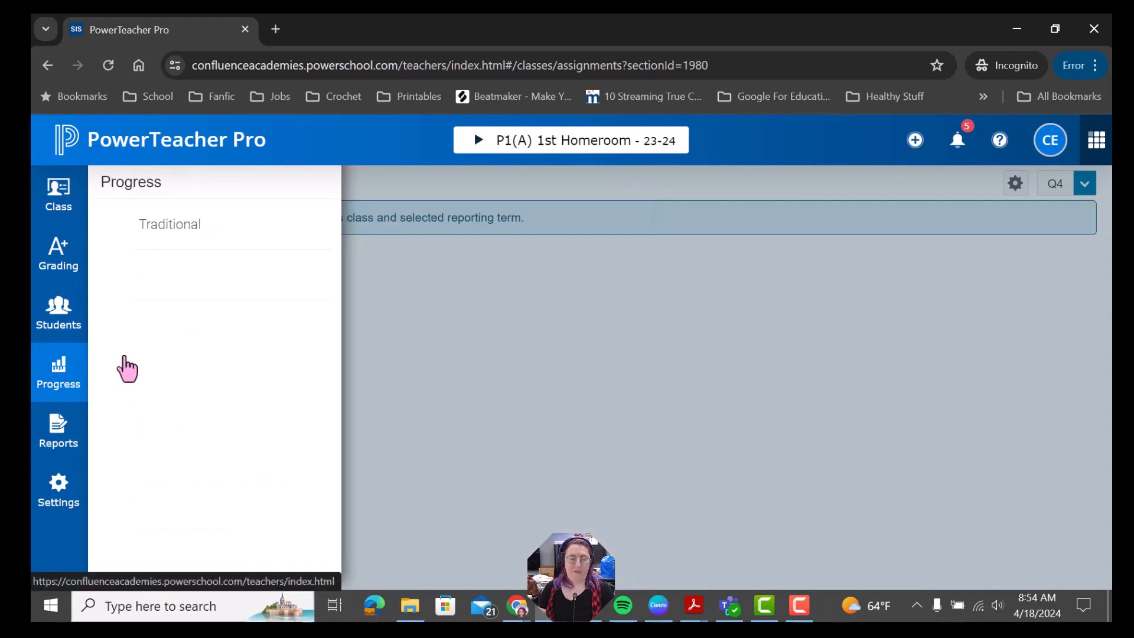
pyautogui.click(922, 146)
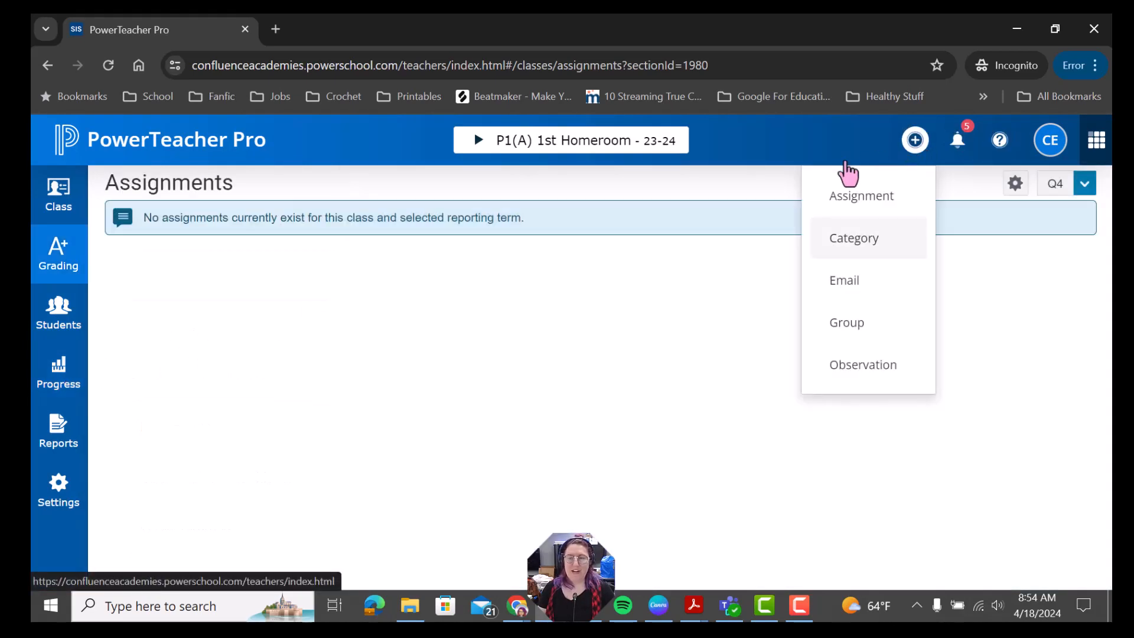
pyautogui.click(250, 305)
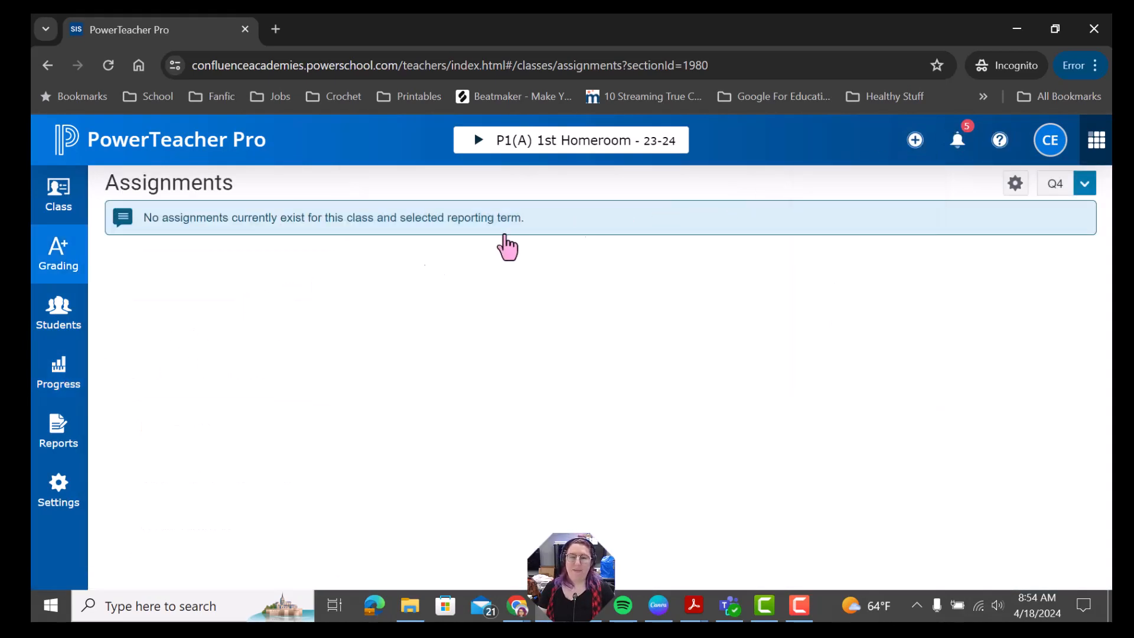
pyautogui.click(915, 142)
# Step: Start a new assignment with P1(A) 1st Homeroom confirmed as the selected class
pyautogui.click(880, 195)
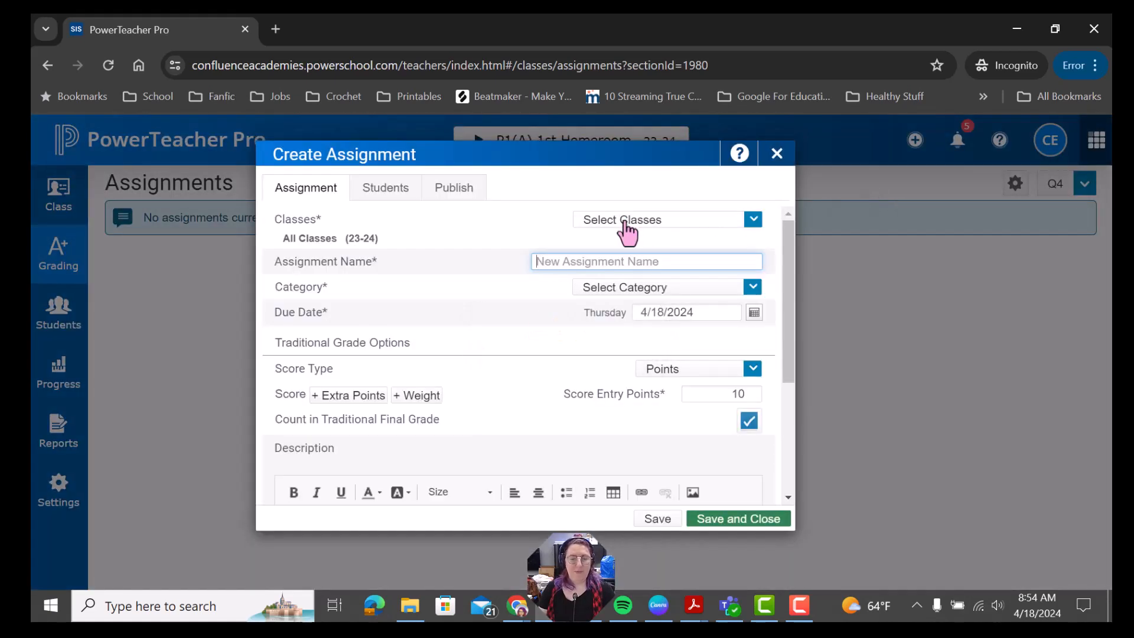
pyautogui.click(702, 225)
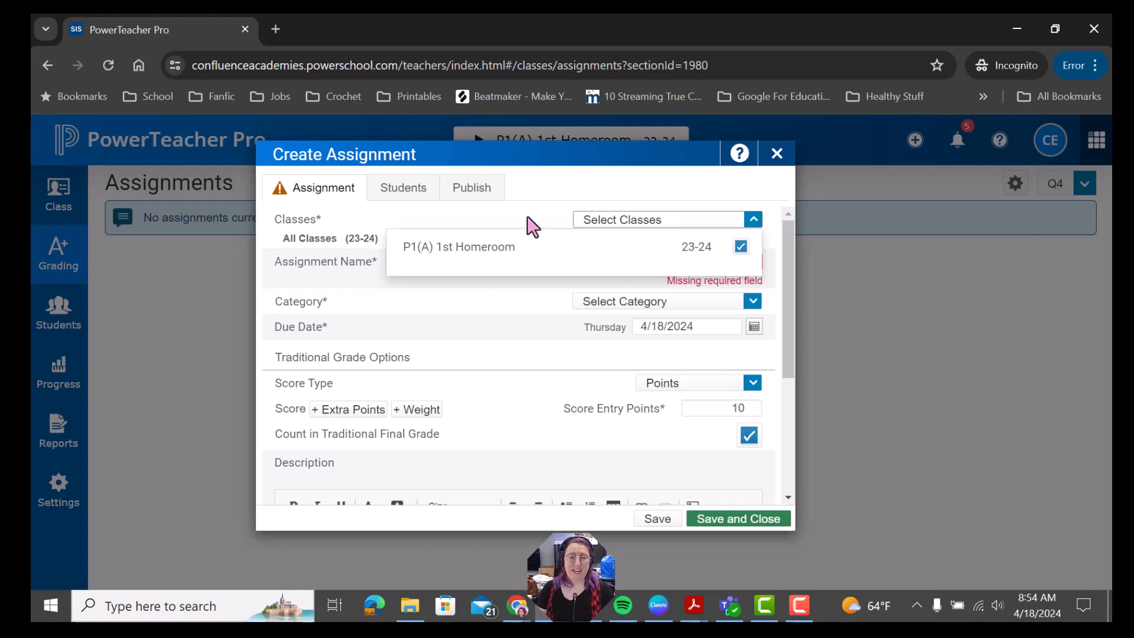
pyautogui.click(549, 186)
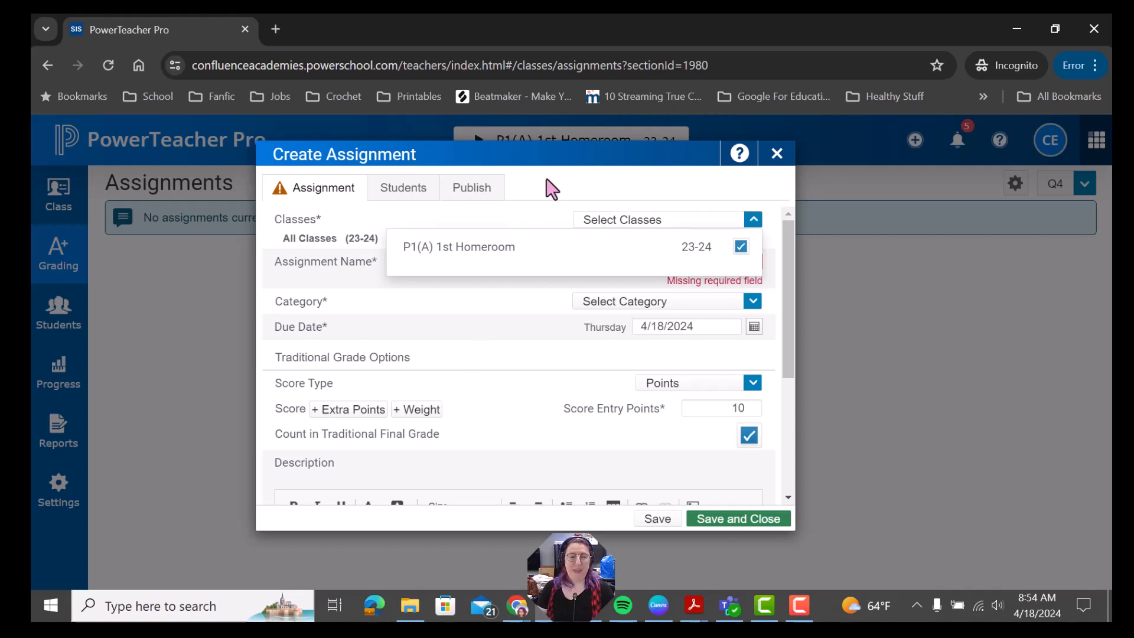
pyautogui.click(621, 221)
pyautogui.click(602, 174)
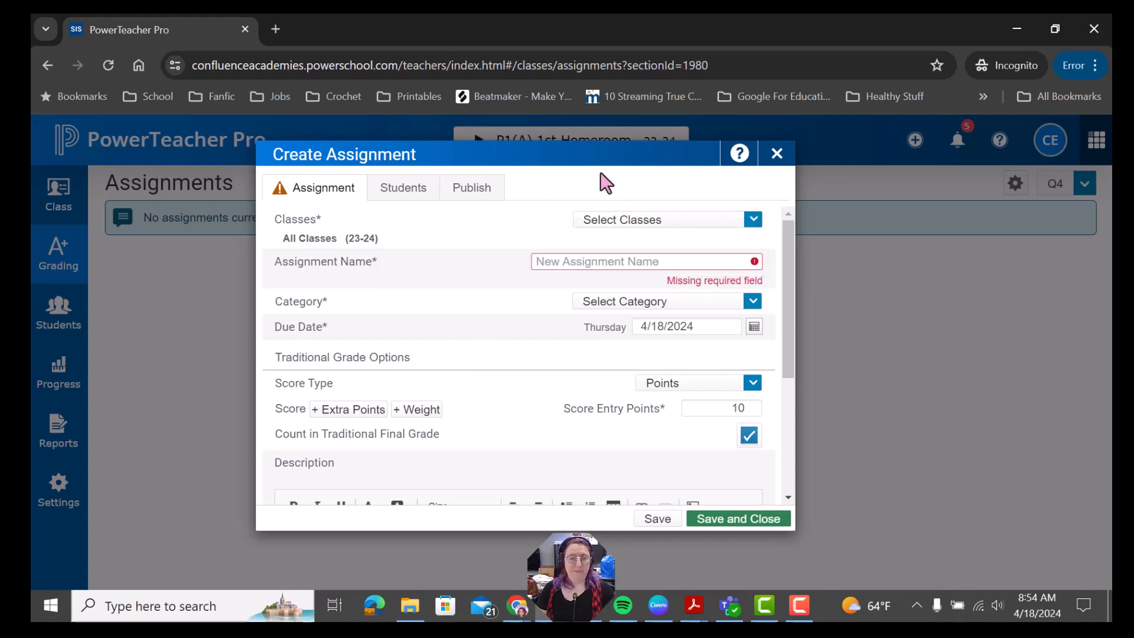
pyautogui.click(631, 263)
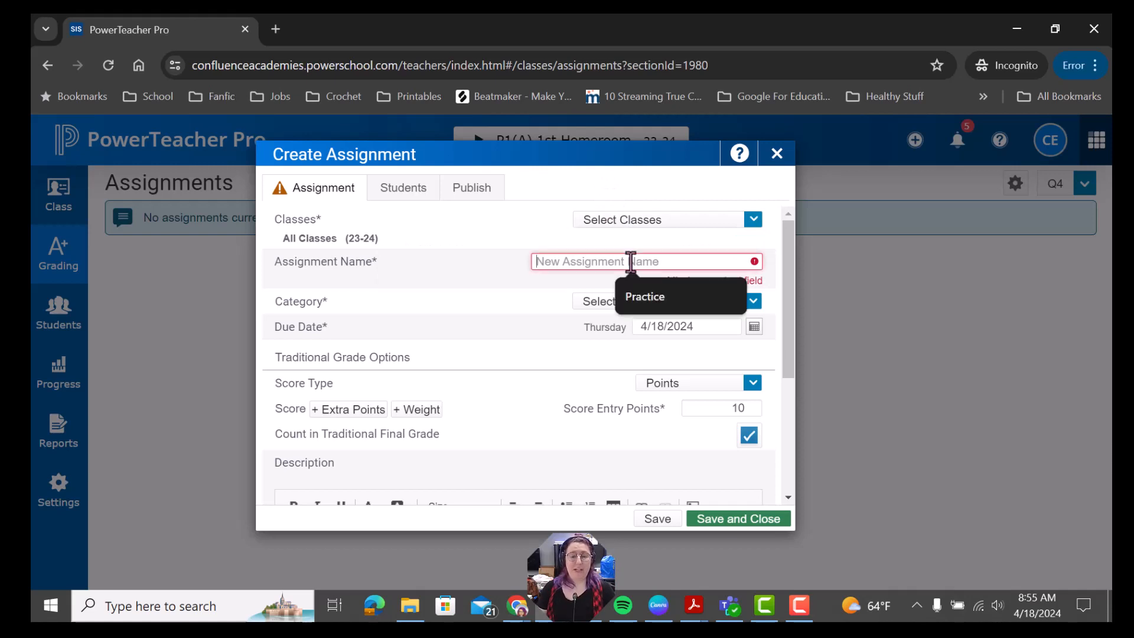
# Step: Name it 'Practice Assignment' in the Assessments category, scored as Points out of 10
pyautogui.write('Practice ')
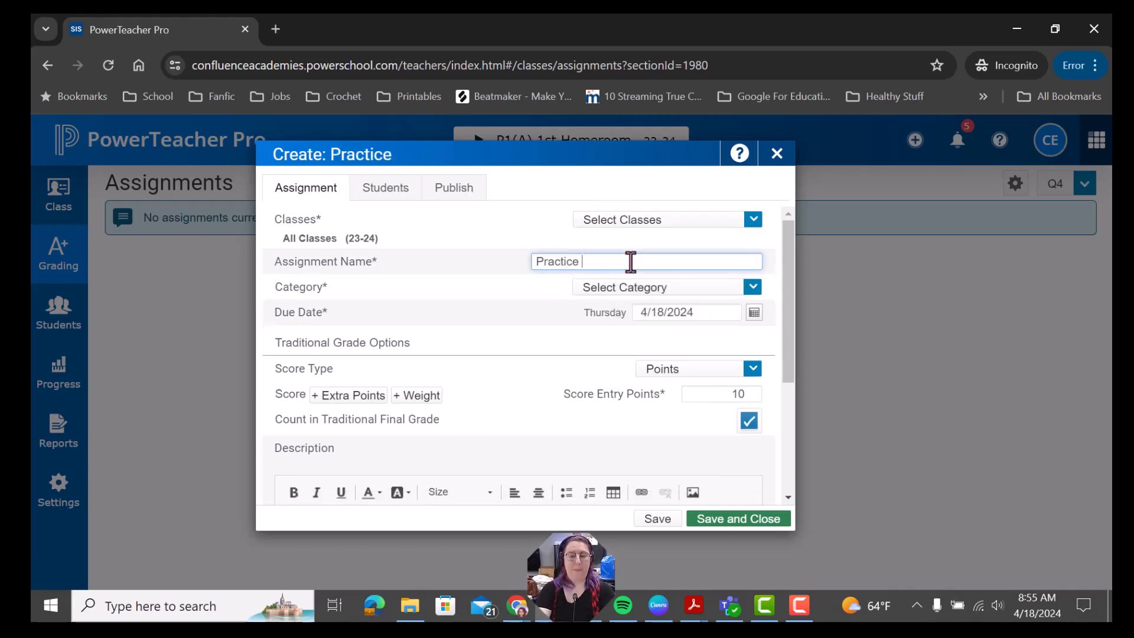
pyautogui.write('Assignment')
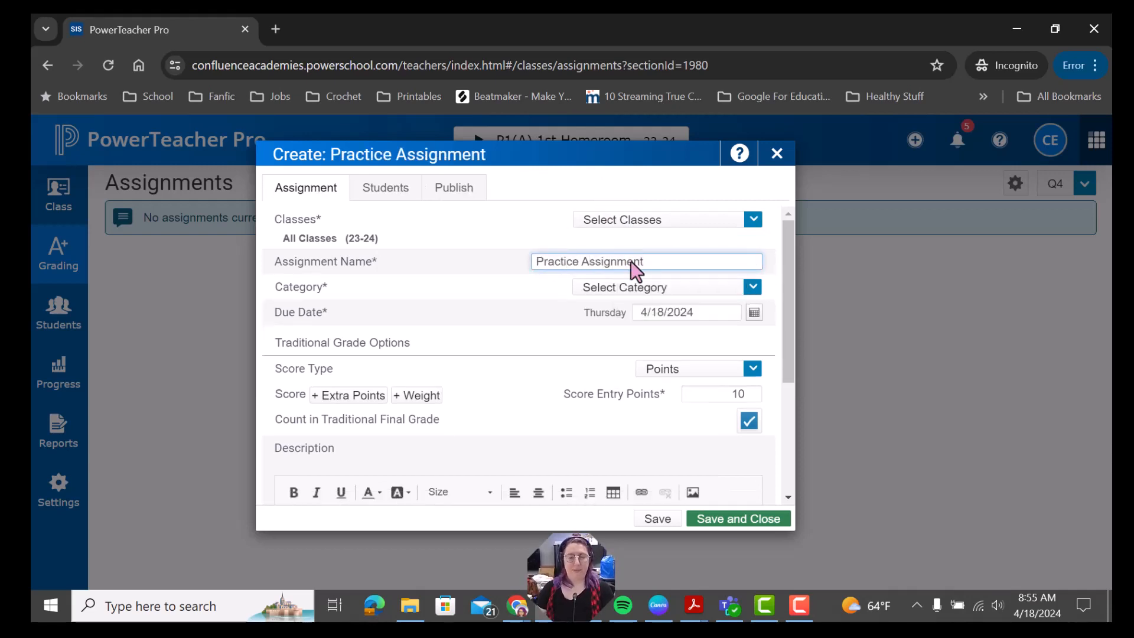
pyautogui.click(638, 295)
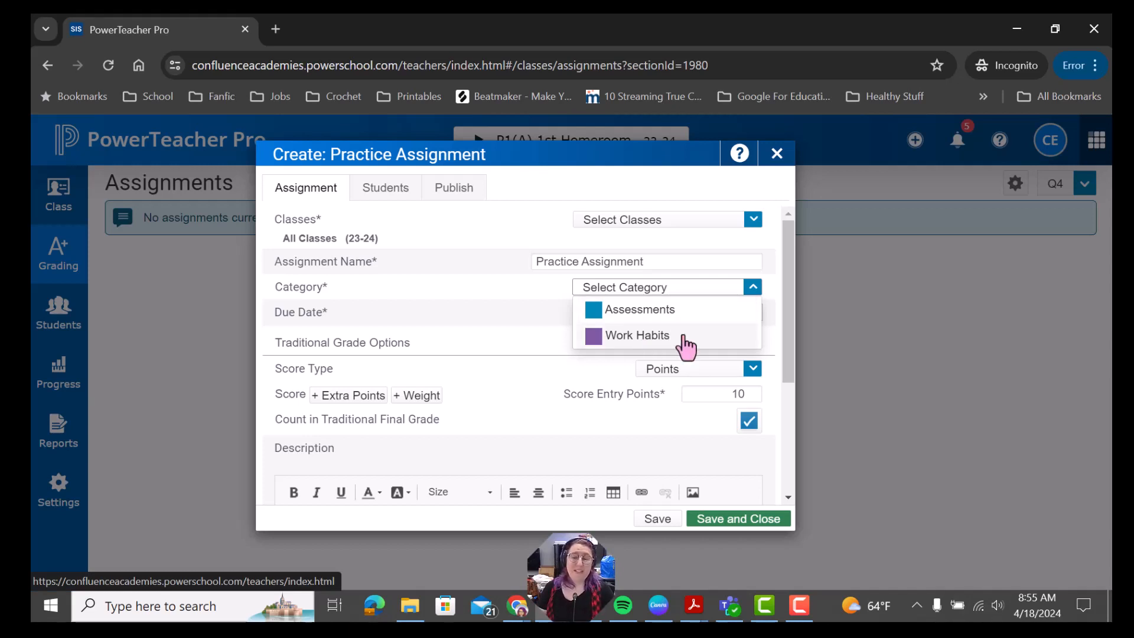
pyautogui.click(712, 311)
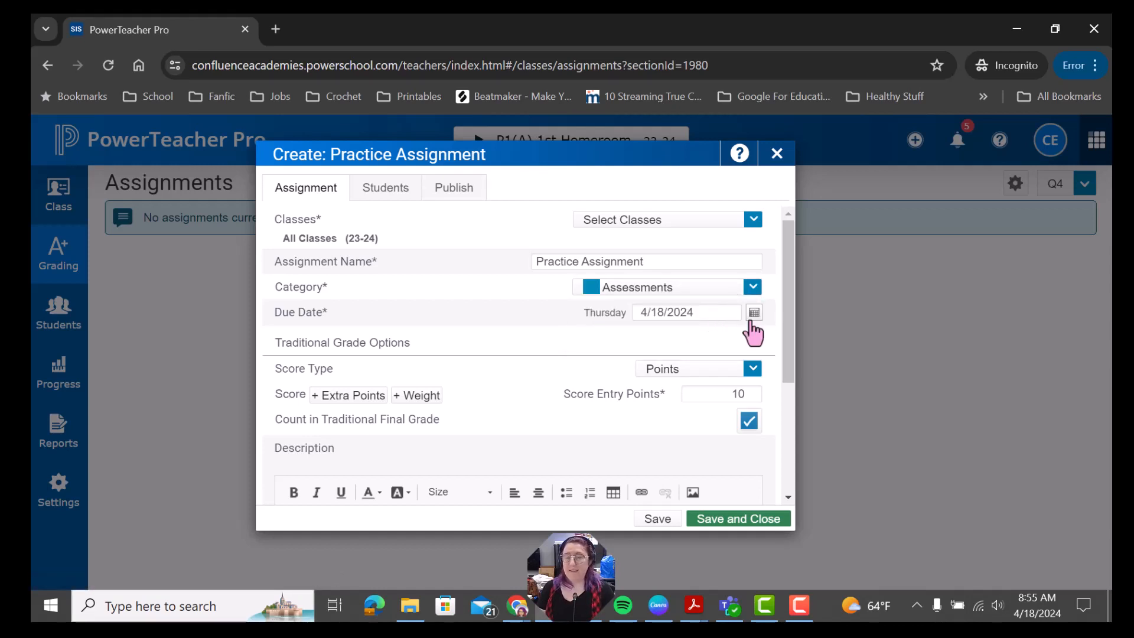
pyautogui.scroll(-2, 751, 325)
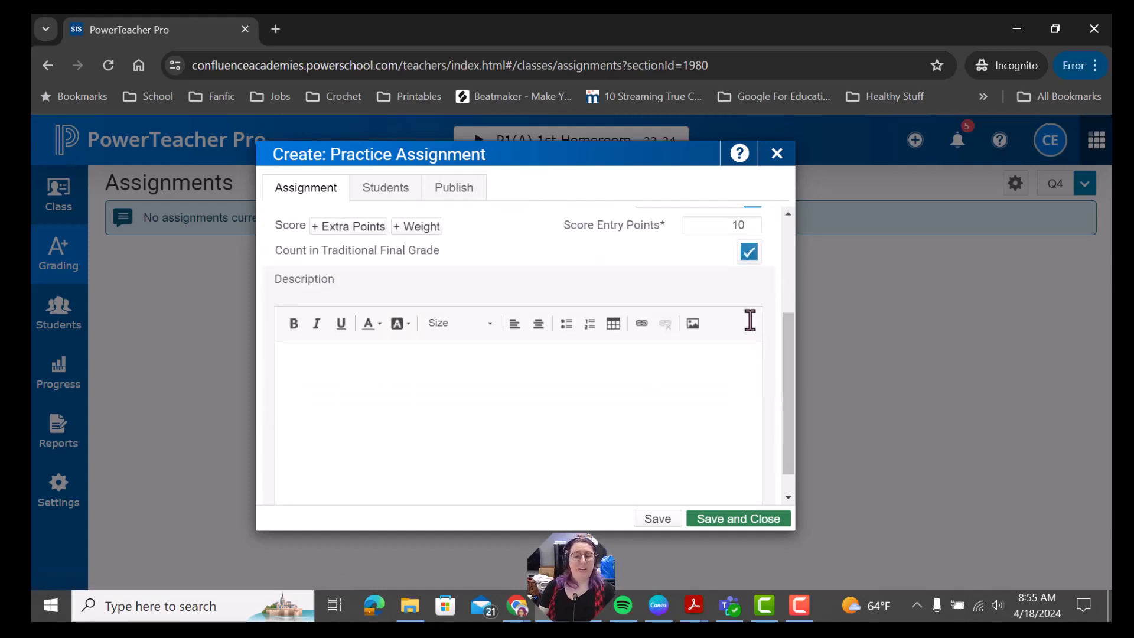
pyautogui.scroll(1, 749, 322)
pyautogui.click(664, 290)
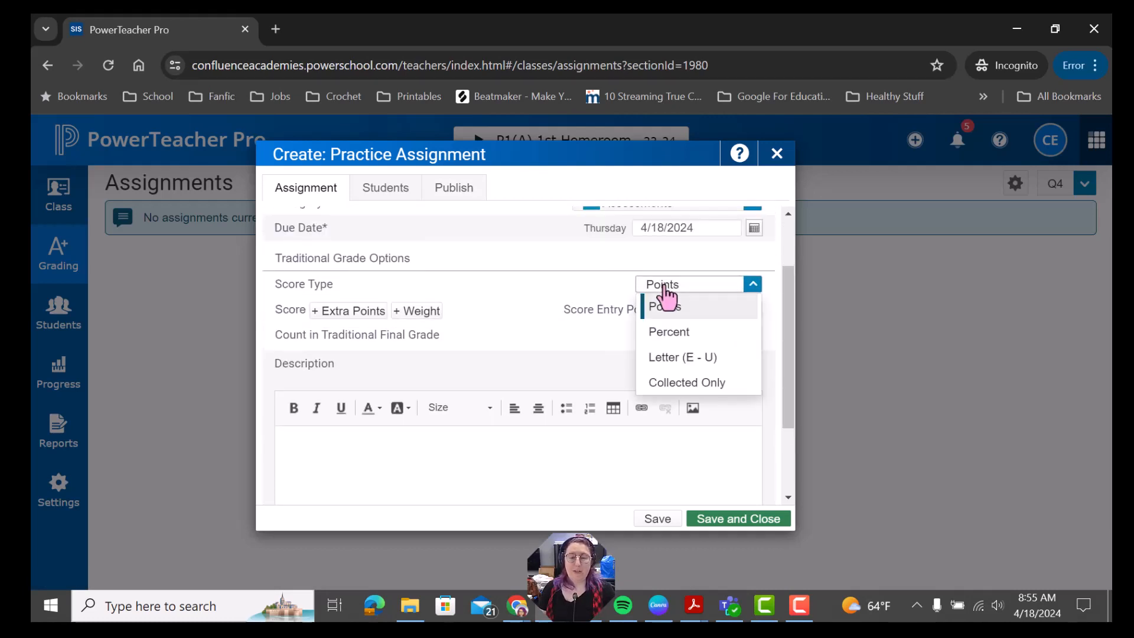
pyautogui.click(565, 302)
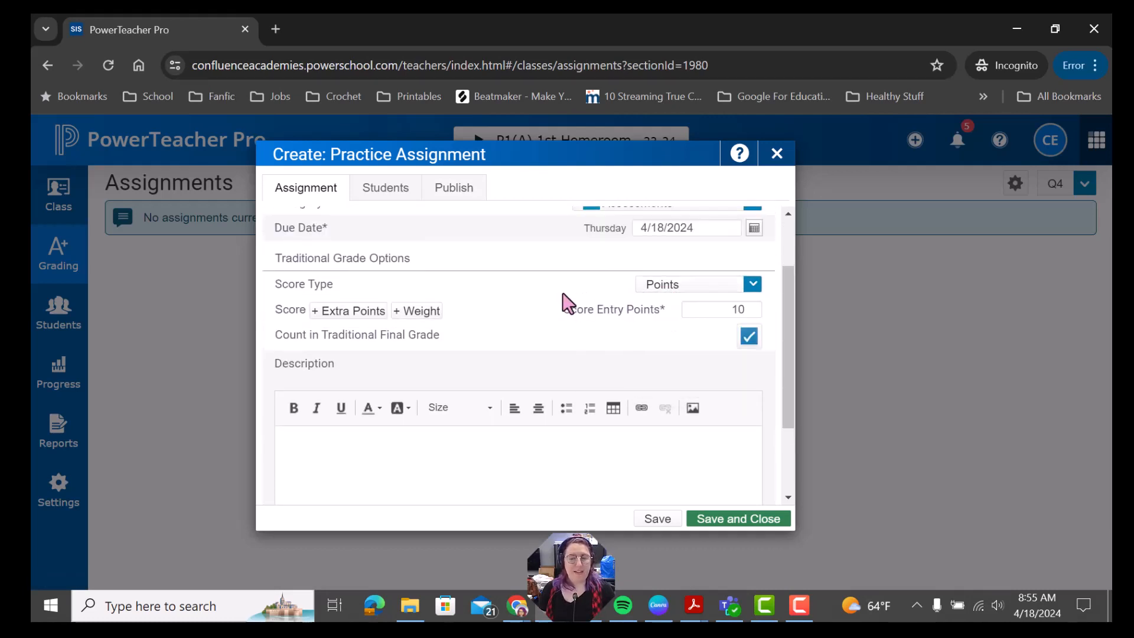
pyautogui.scroll(-2, 721, 319)
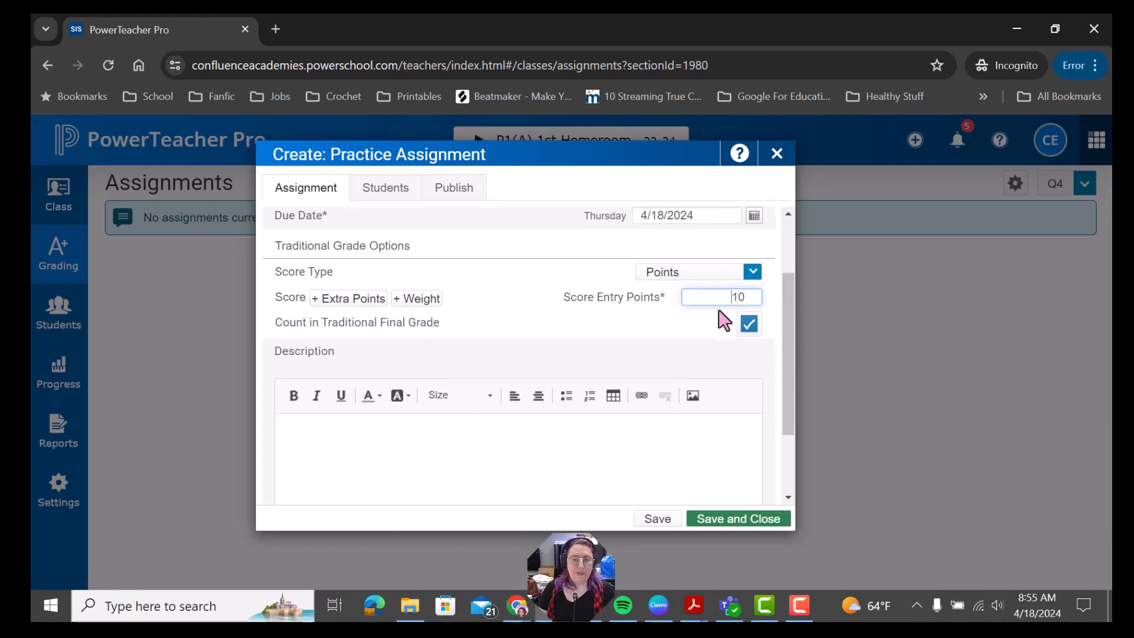
pyautogui.click(341, 357)
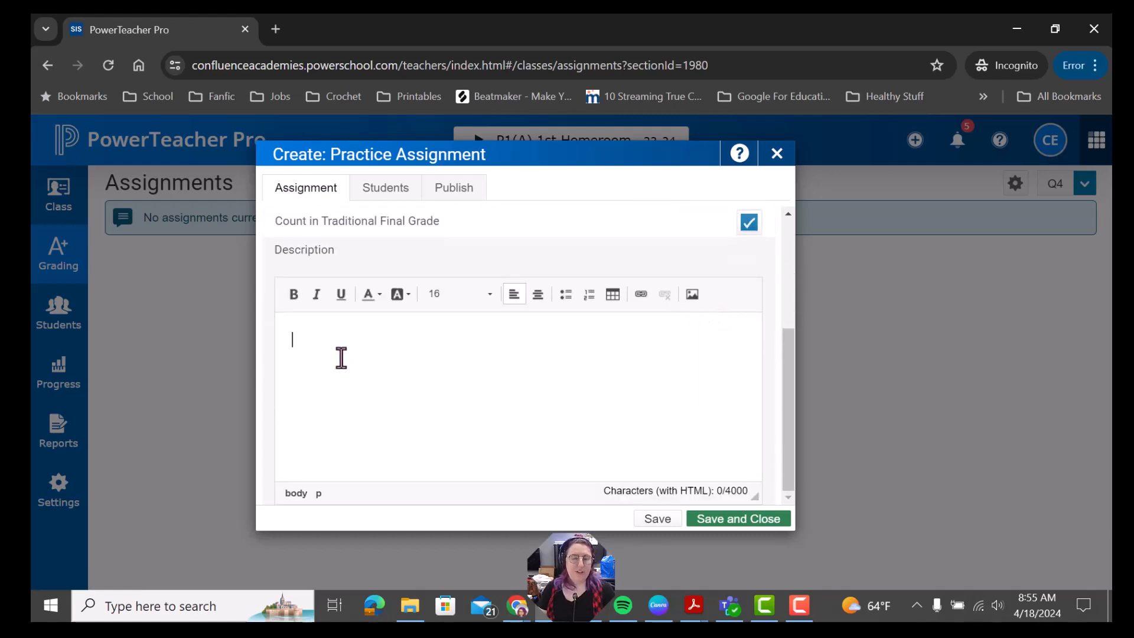
# Step: Save Practice Assignment and open the 1st Homeroom Q4 Scoresheet from Grading
pyautogui.click(737, 520)
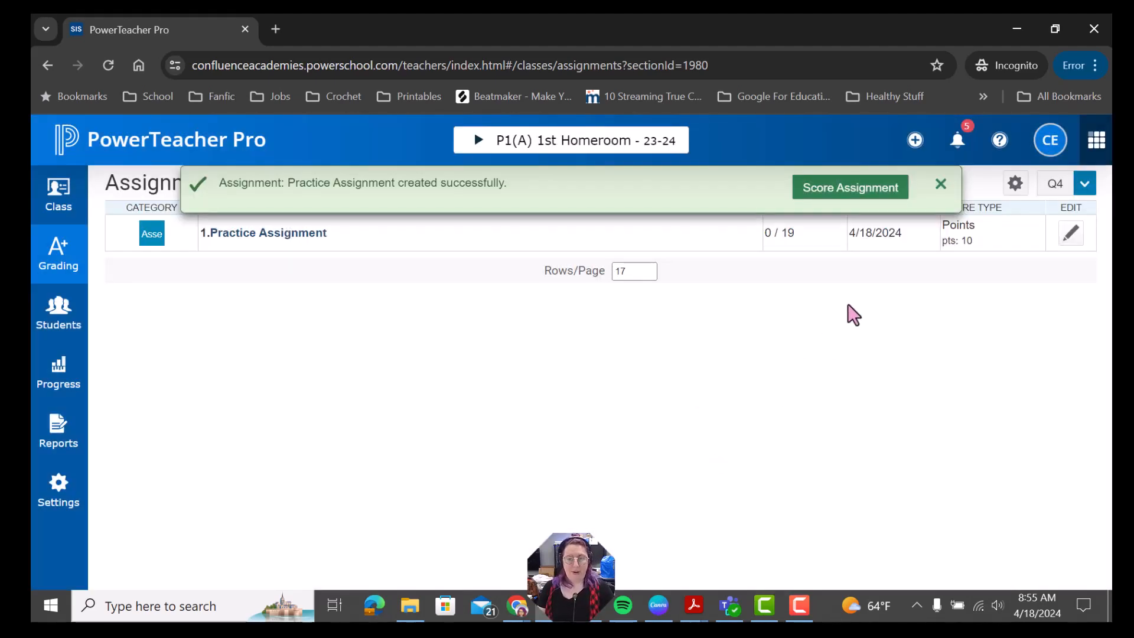
pyautogui.click(940, 186)
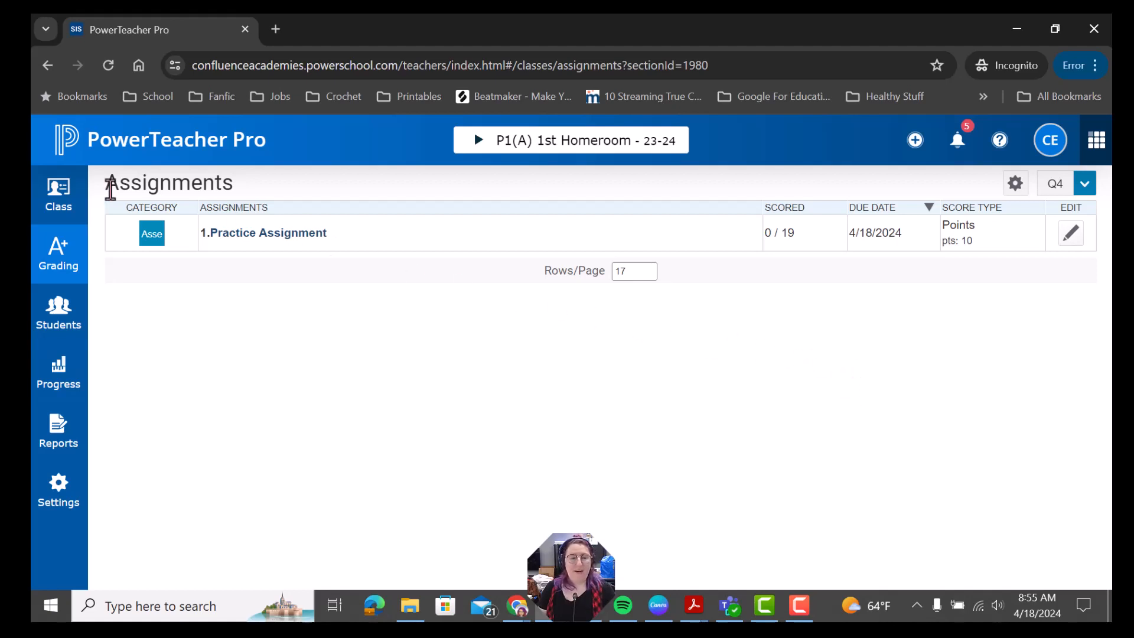
pyautogui.moveTo(110, 188); pyautogui.dragTo(263, 195)
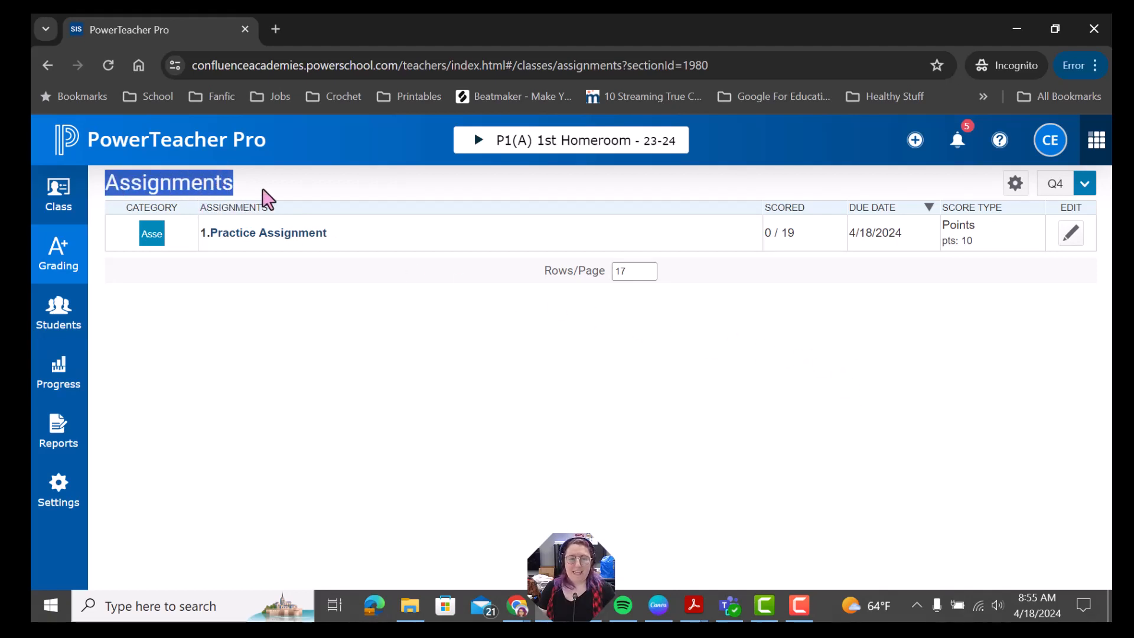
pyautogui.click(54, 254)
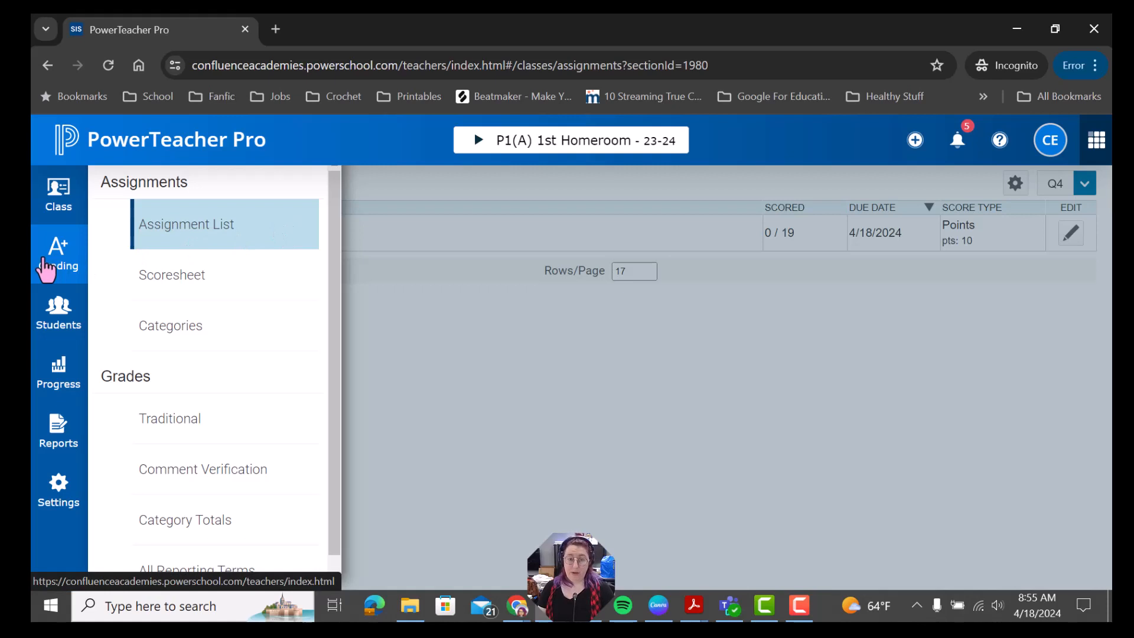
pyautogui.click(167, 276)
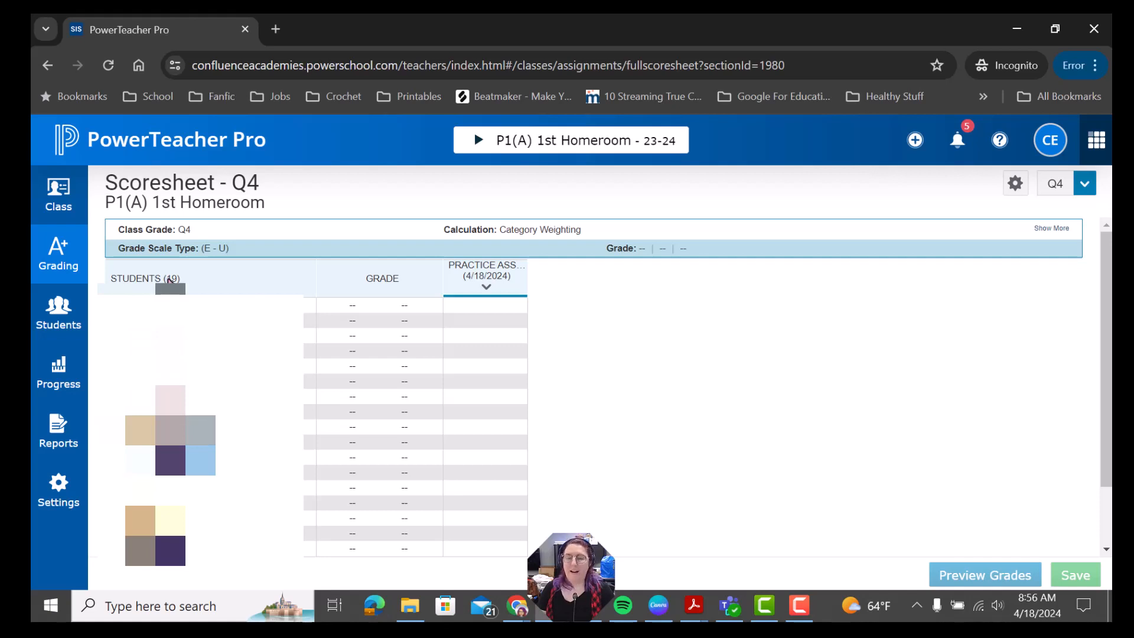
# Step: Enter 10 for the first student's Practice Assignment and fill it down to all students
pyautogui.click(467, 312)
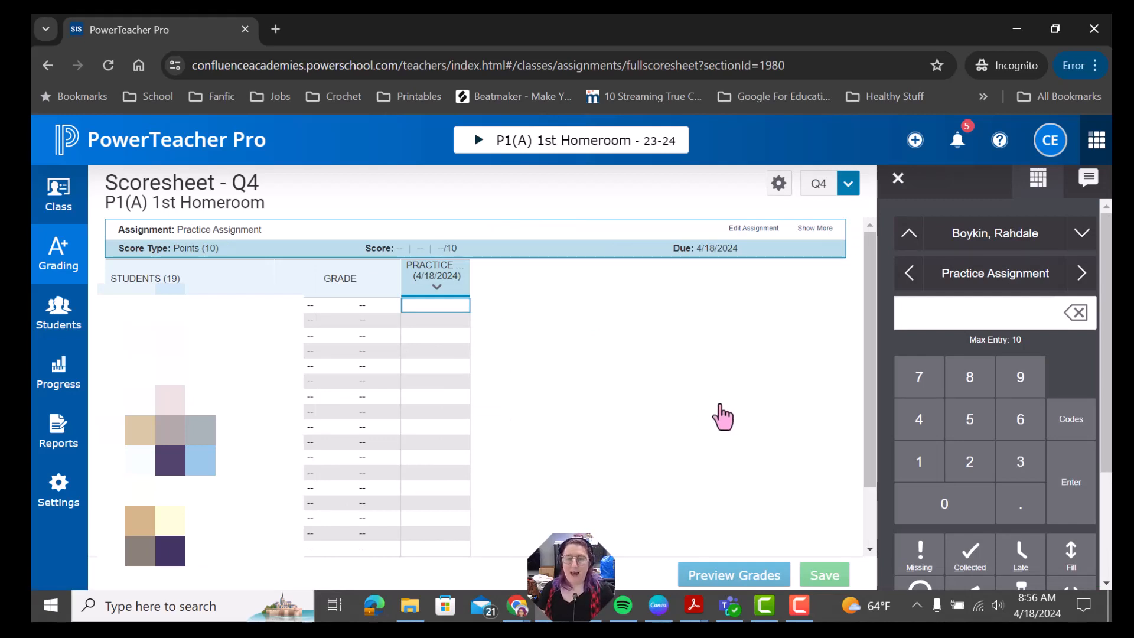
pyautogui.click(920, 467)
pyautogui.click(932, 508)
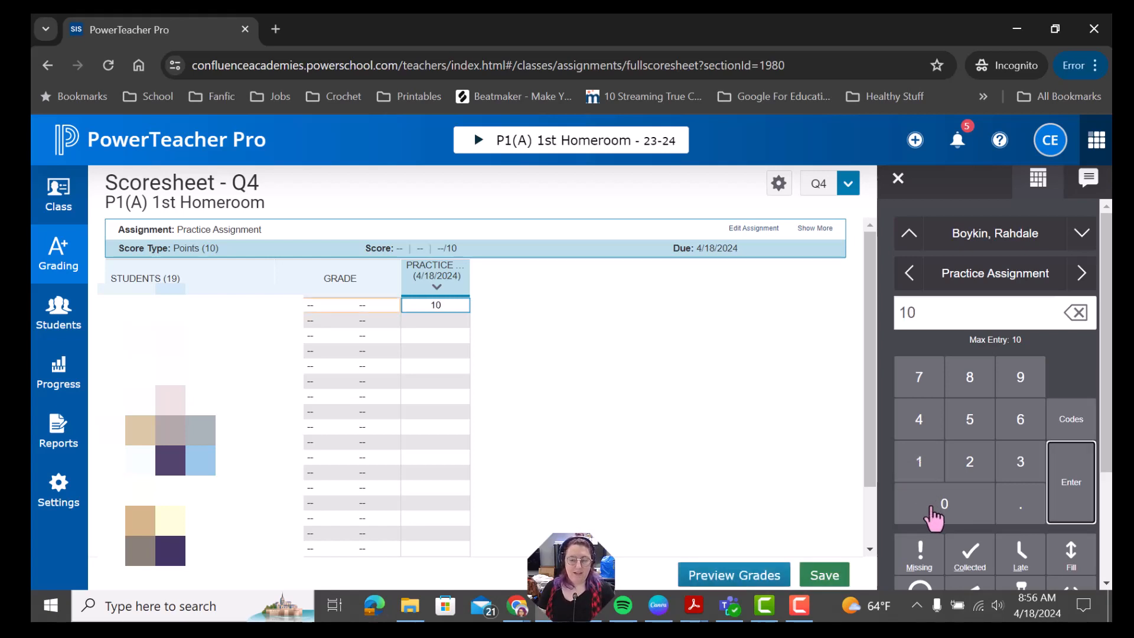
pyautogui.scroll(-3, 932, 513)
pyautogui.scroll(2, 1063, 494)
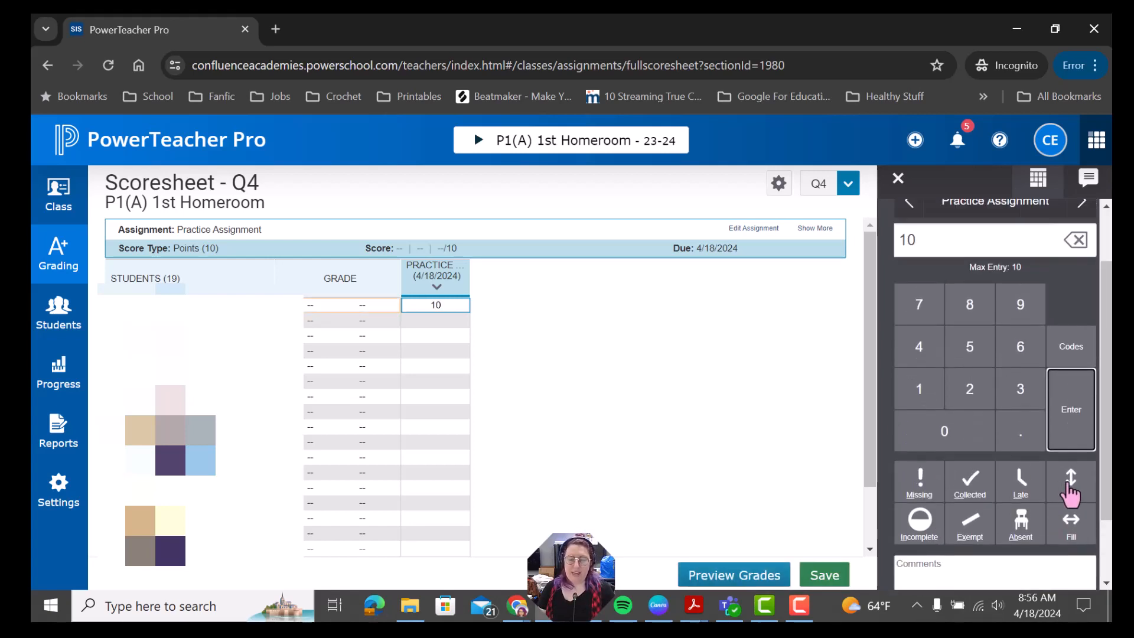
pyautogui.click(1072, 481)
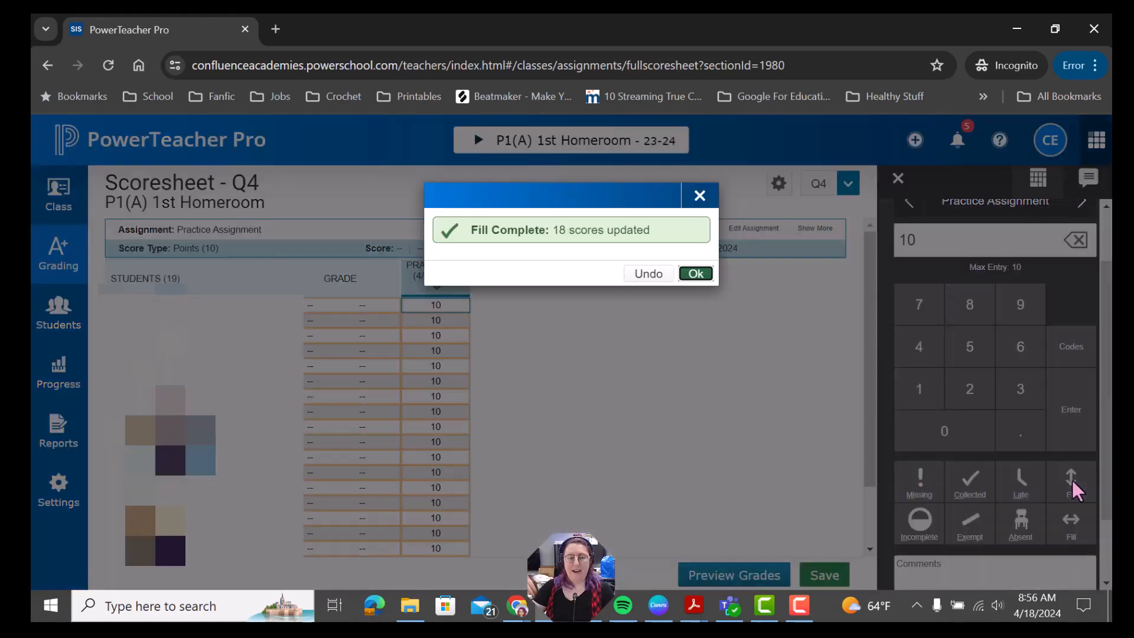
pyautogui.click(697, 276)
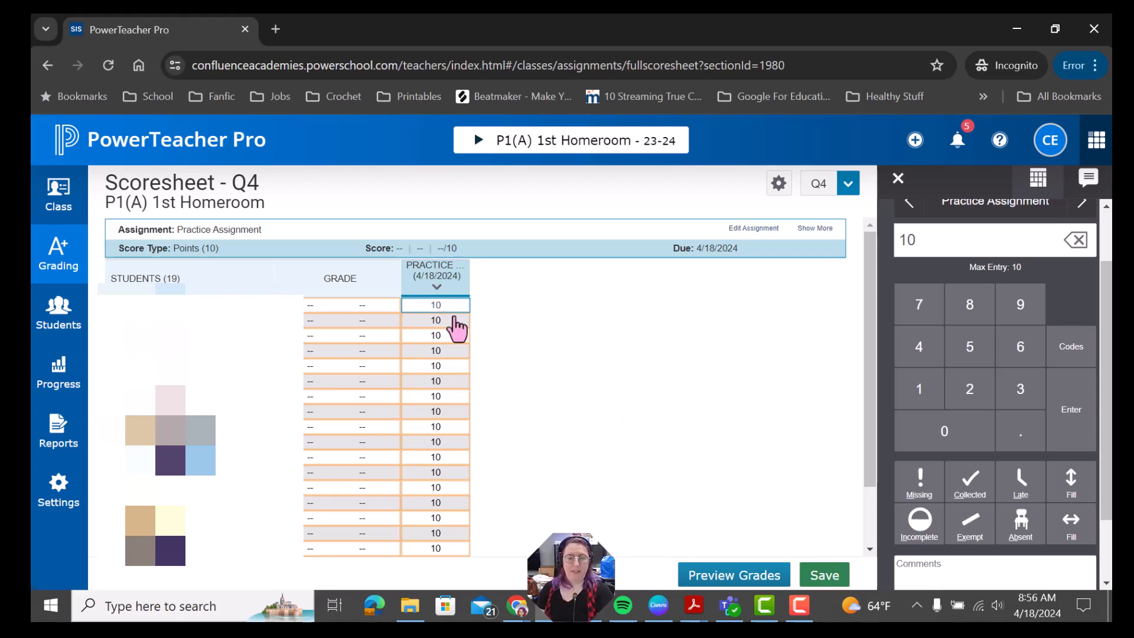
# Step: Delete the filled-down 10s from the second student downward
pyautogui.moveTo(449, 307); pyautogui.dragTo(442, 475)
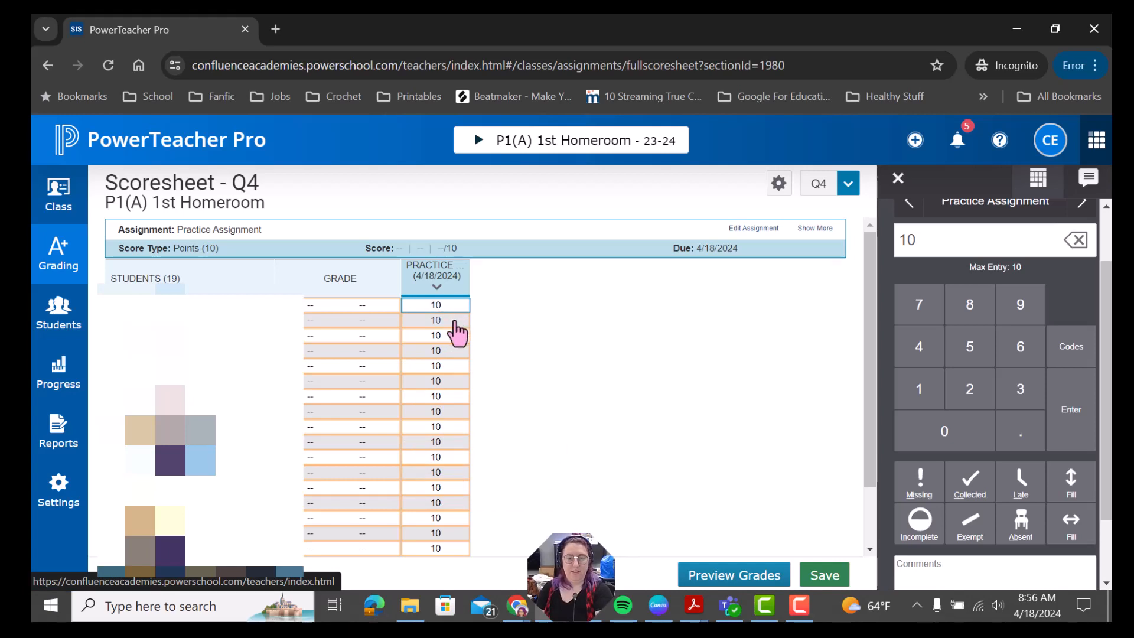
pyautogui.click(452, 322)
pyautogui.press('Delete')
pyautogui.click(444, 339)
pyautogui.press('Delete')
pyautogui.press('Down')
pyautogui.press('Delete')
pyautogui.press('Down')
pyautogui.press('Delete')
pyautogui.press('Down')
pyautogui.press('Delete')
pyautogui.press('Down')
pyautogui.press('Delete')
pyautogui.press('Down')
pyautogui.press('Delete')
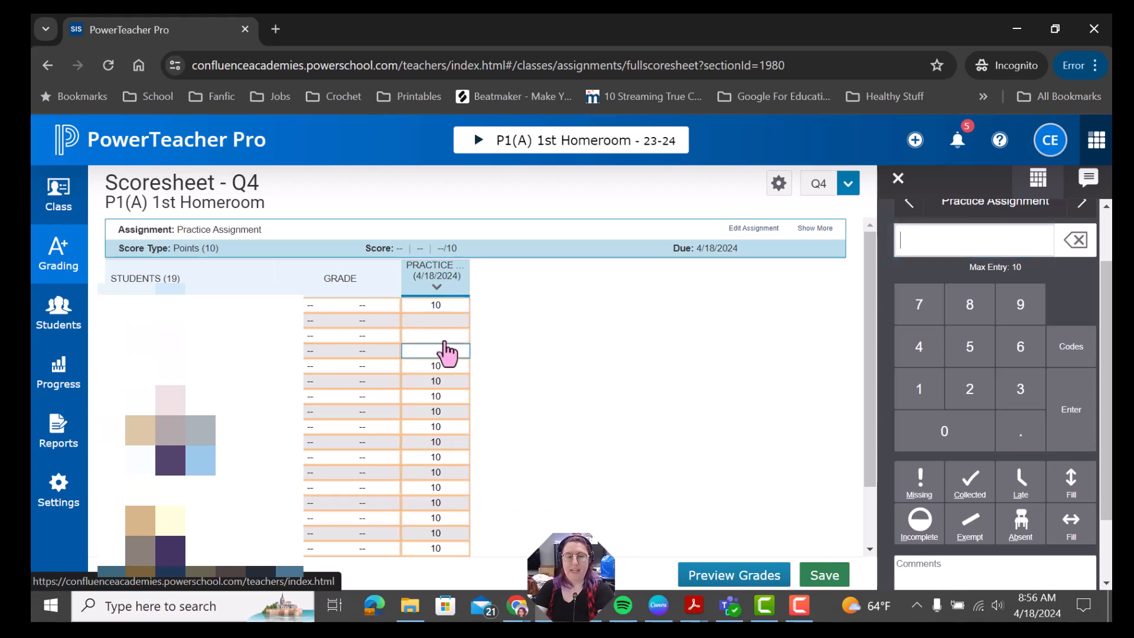
pyautogui.press('Down')
pyautogui.press('Delete')
pyautogui.press('Down')
pyautogui.press('Delete')
pyautogui.press('Down')
pyautogui.press('Delete')
pyautogui.press('Down')
pyautogui.press('Delete')
pyautogui.press('Down')
pyautogui.press('Delete')
pyautogui.press('Down')
pyautogui.press('Delete')
pyautogui.press('Down')
pyautogui.press('Delete')
pyautogui.press('Down')
pyautogui.press('Delete')
pyautogui.press('Down')
pyautogui.press('Delete')
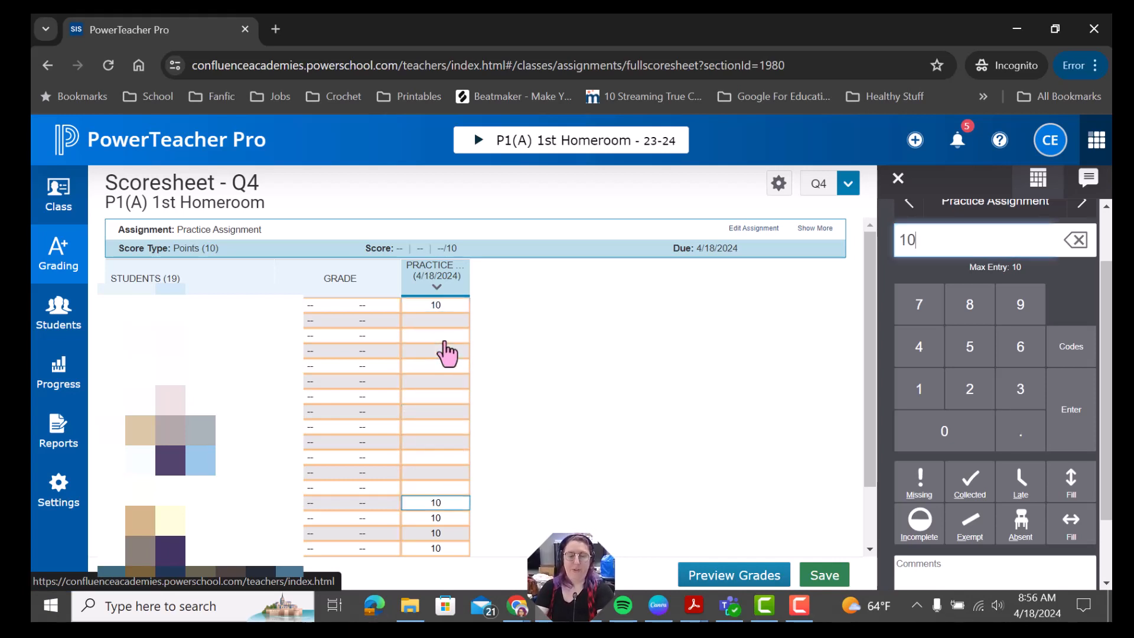
# Step: Score the second student 8, the fourth 7, and mark the third student Absent
pyautogui.press('Up')
pyautogui.press('Up')
pyautogui.press('Up')
pyautogui.press('Up')
pyautogui.press('Up')
pyautogui.press('Up')
pyautogui.press('Up')
pyautogui.press('Up')
pyautogui.press('Up')
pyautogui.press('Up')
pyautogui.press('Up')
pyautogui.press('Up')
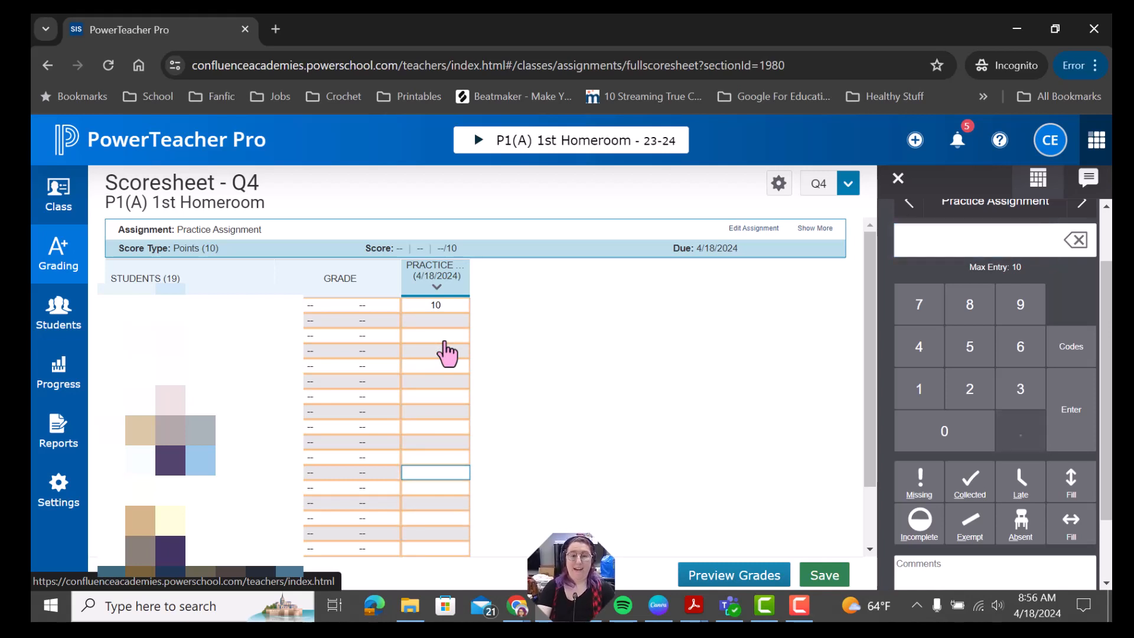
pyautogui.press('Up')
pyautogui.press('Up')
pyautogui.press('Up')
pyautogui.press('Up')
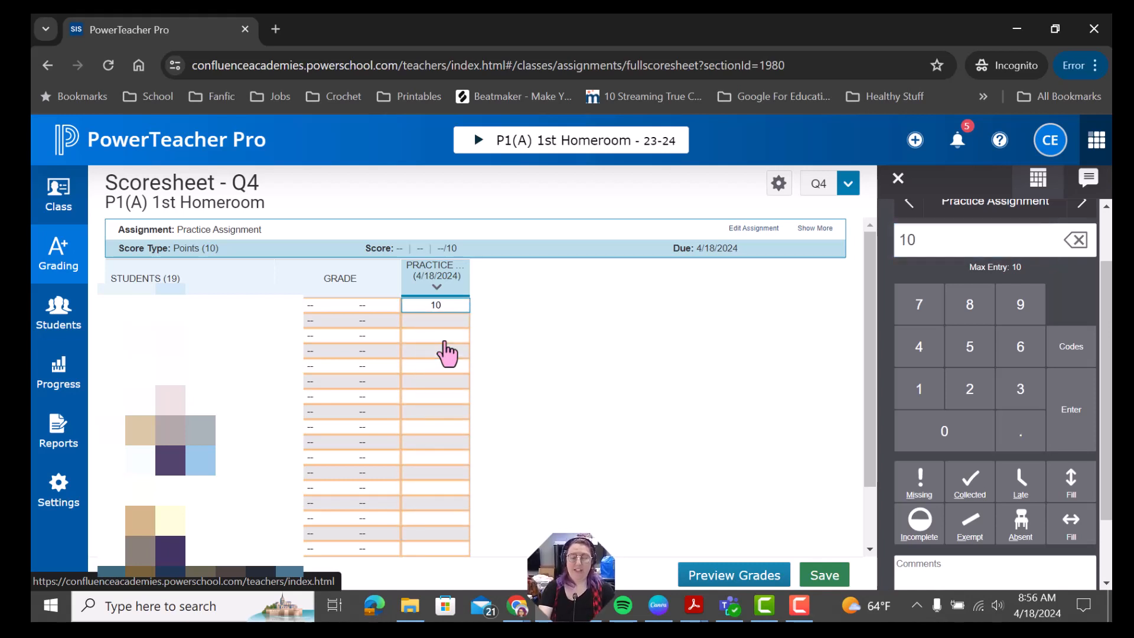
pyautogui.press('Down')
pyautogui.write('8')
pyautogui.click(447, 353)
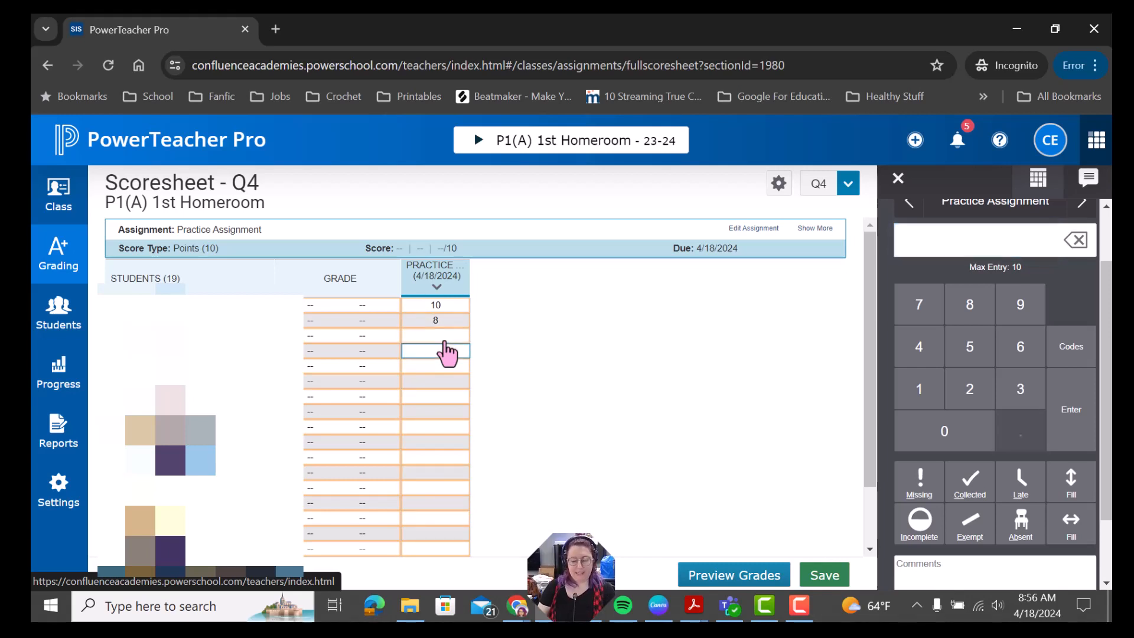
pyautogui.write('7')
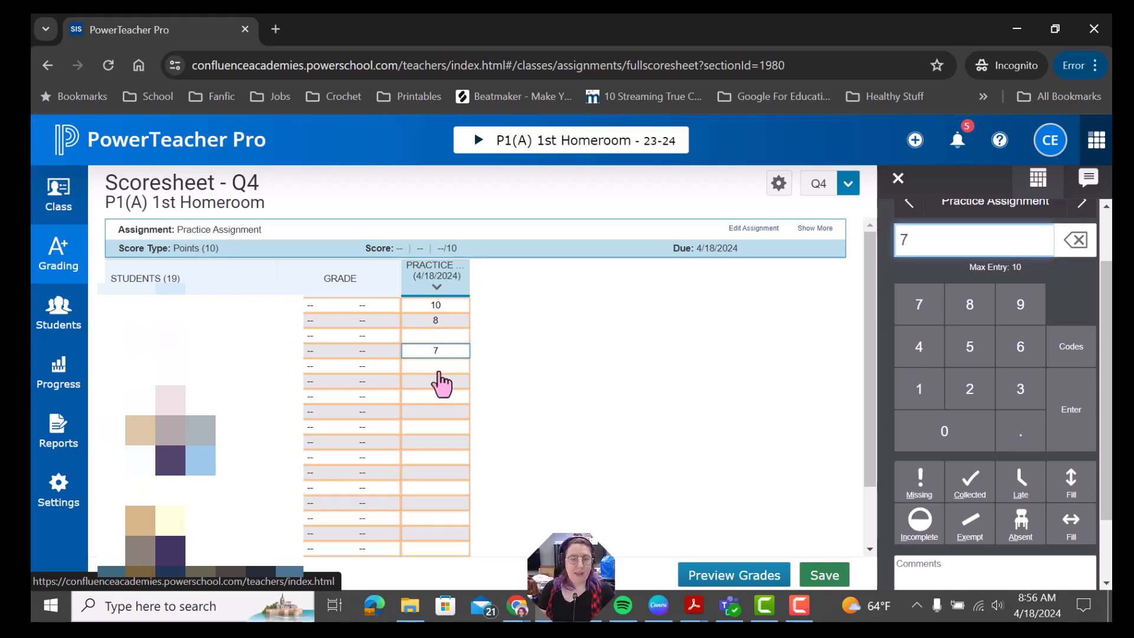
pyautogui.click(447, 335)
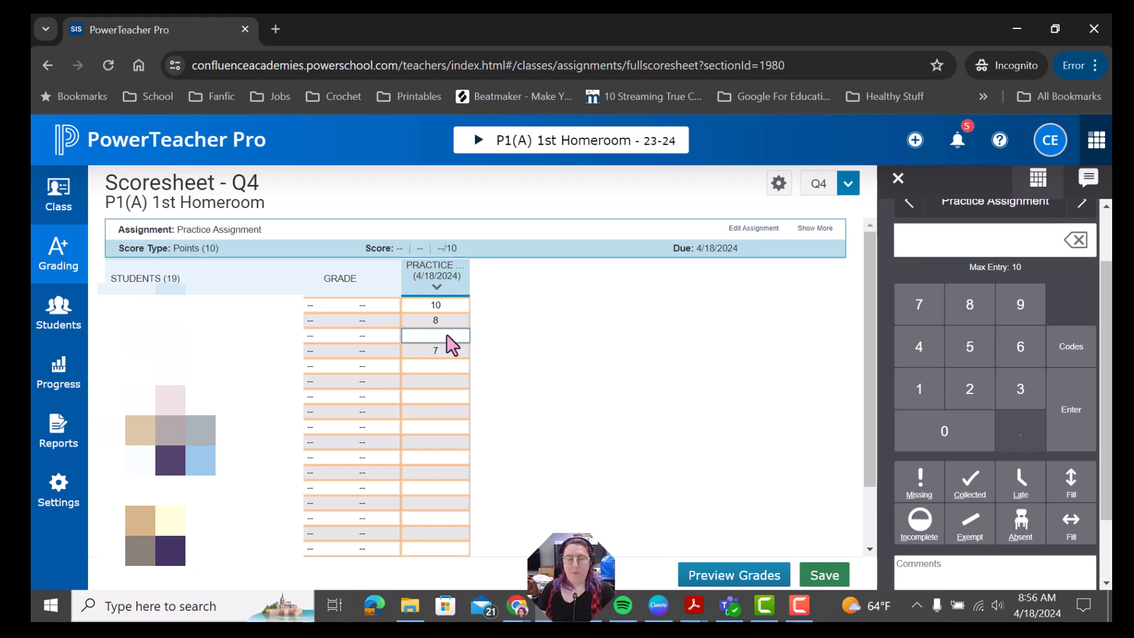
pyautogui.click(1021, 525)
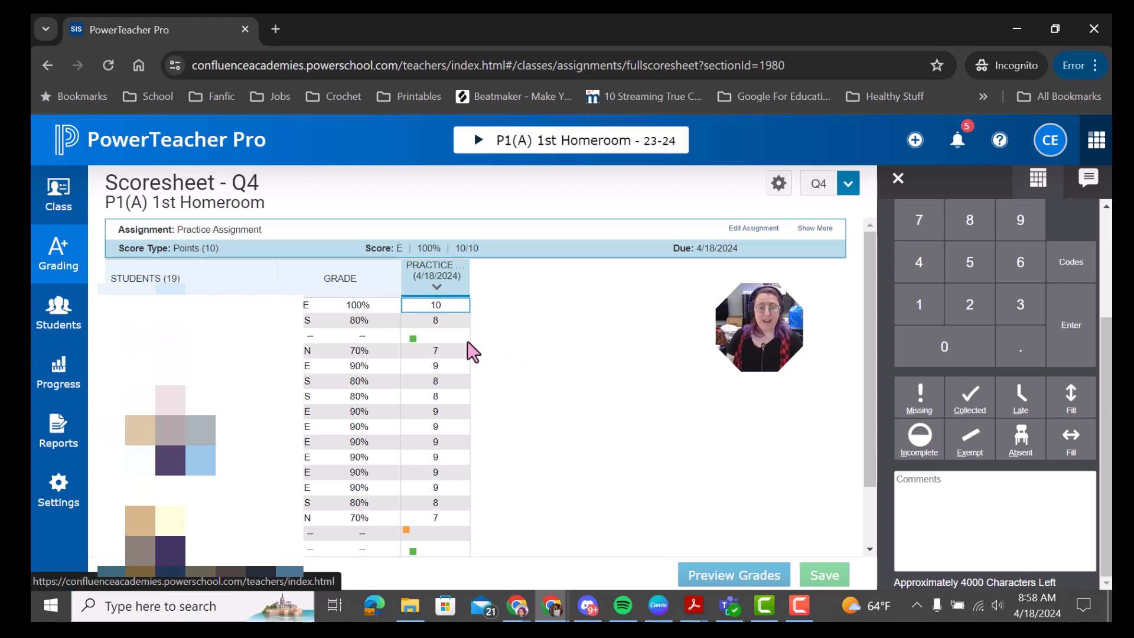
# Step: Review the Absent and Missing entries in the Practice Assignment column
pyautogui.scroll(-2, 463, 496)
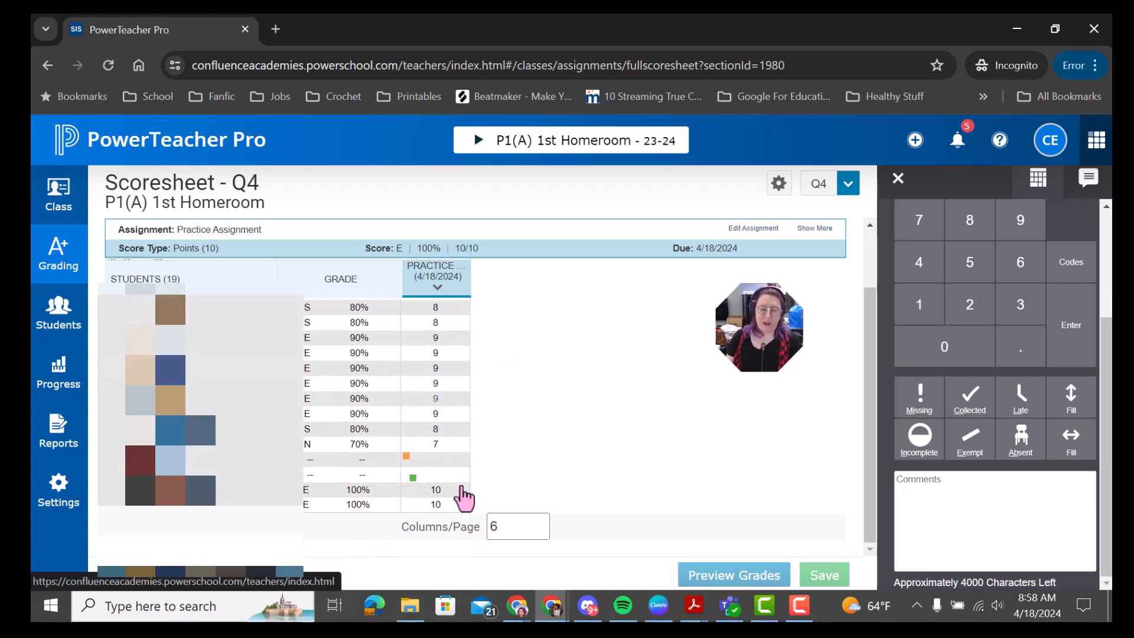
pyautogui.scroll(2, 464, 498)
pyautogui.scroll(-2, 444, 440)
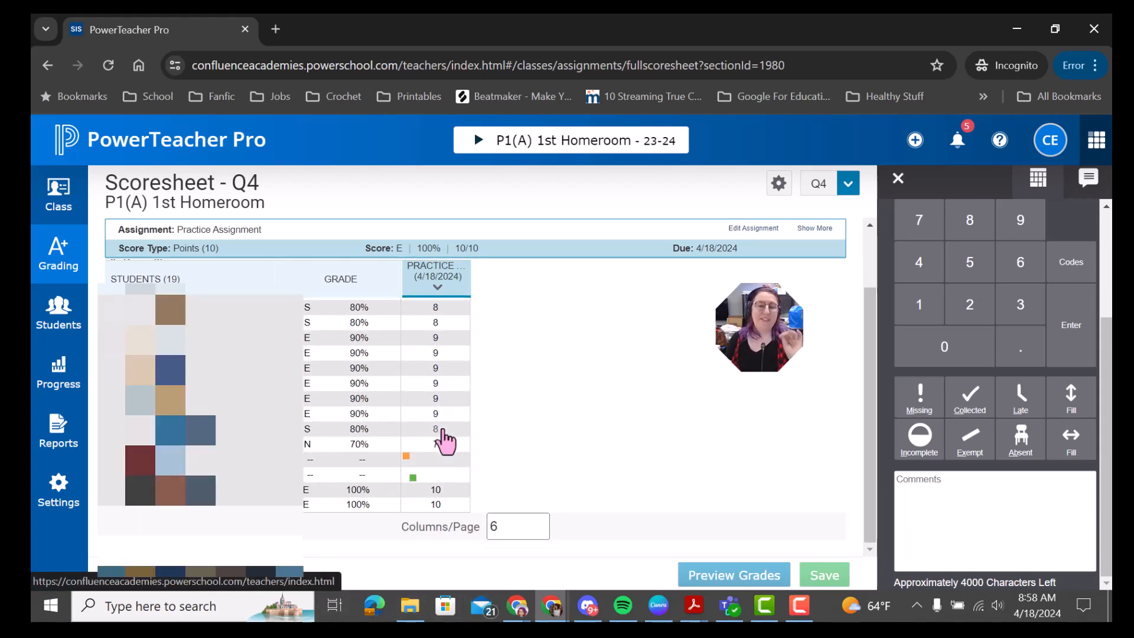
pyautogui.scroll(2, 446, 441)
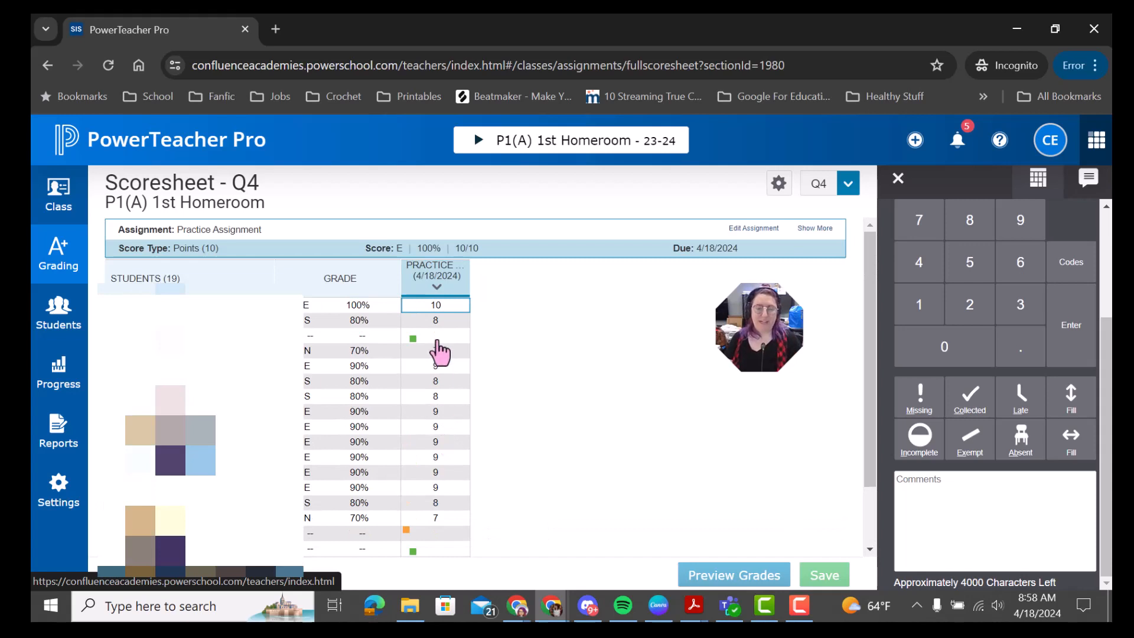
pyautogui.click(437, 336)
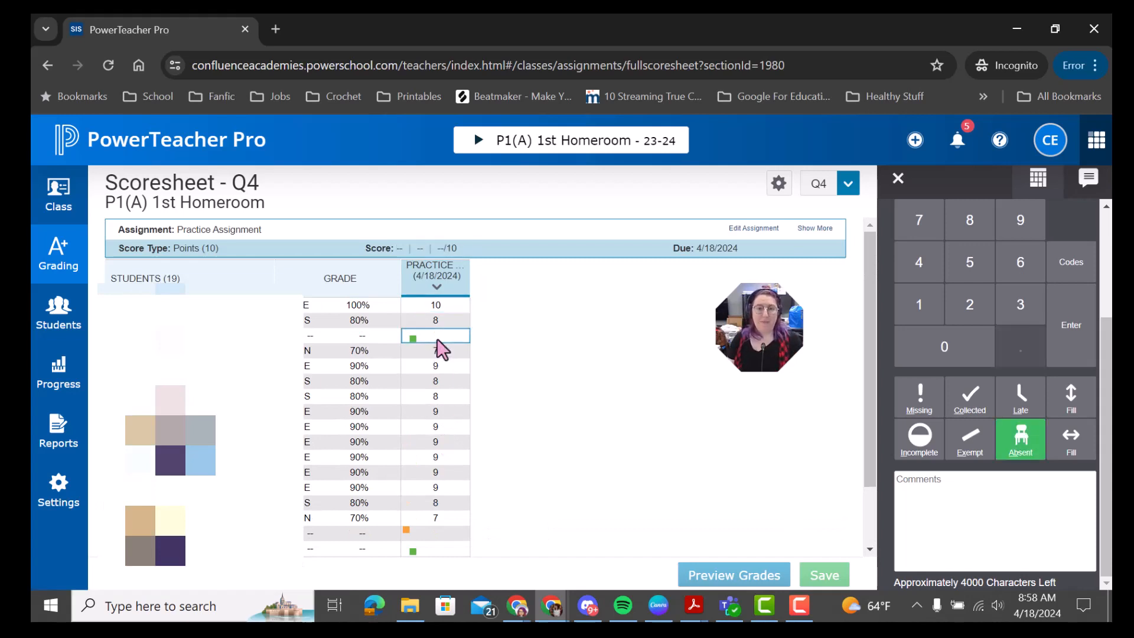
pyautogui.scroll(-2, 440, 360)
pyautogui.click(443, 461)
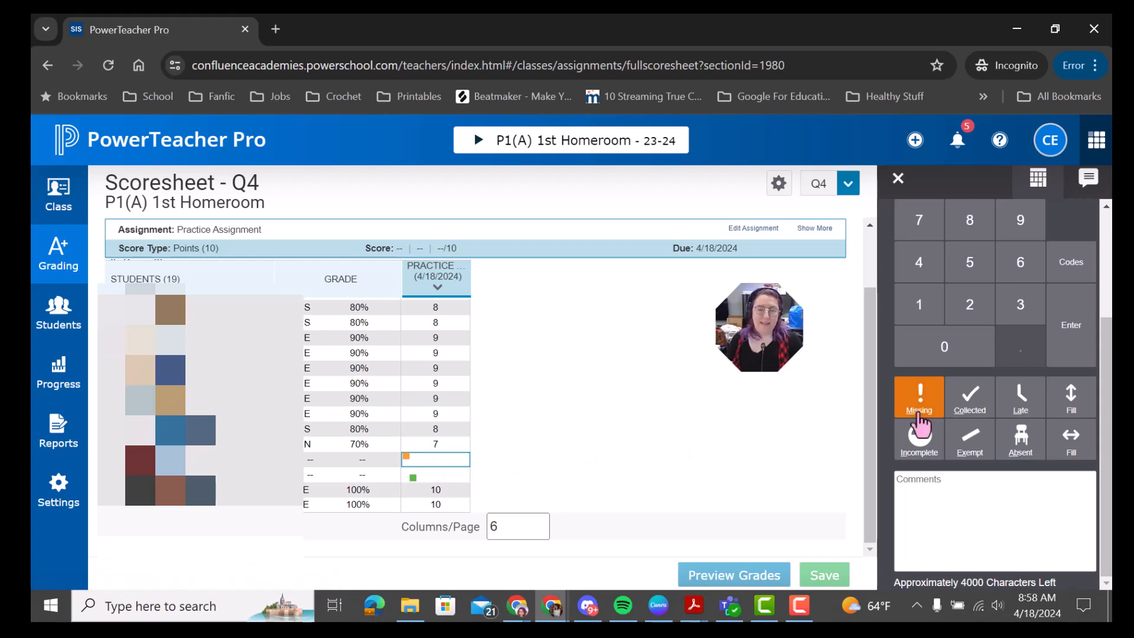
pyautogui.click(419, 476)
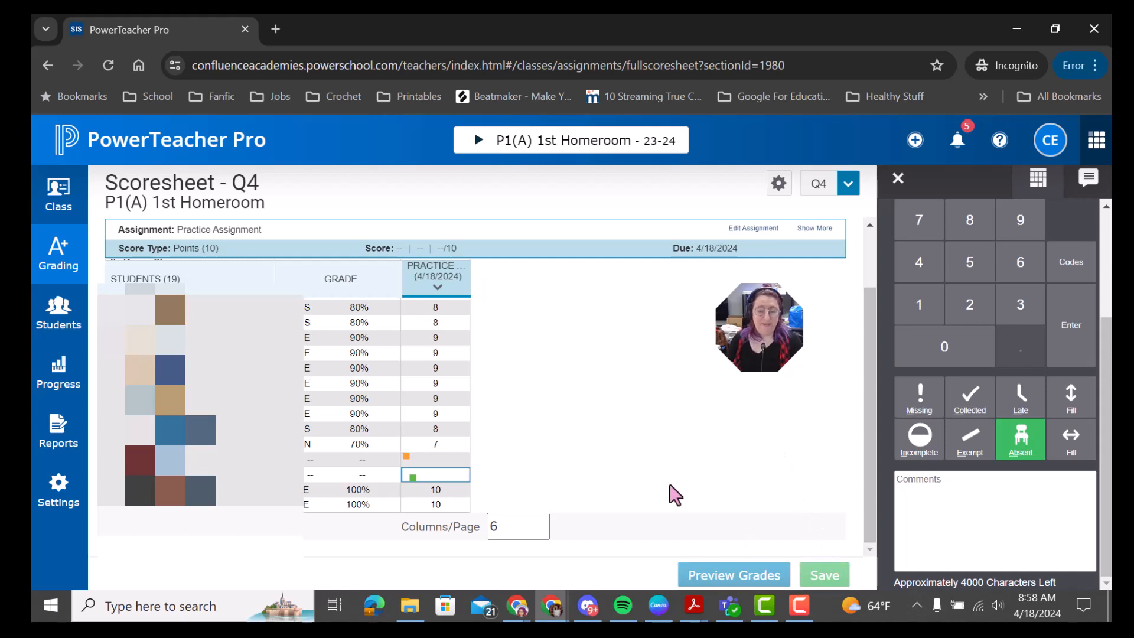
pyautogui.scroll(2, 673, 494)
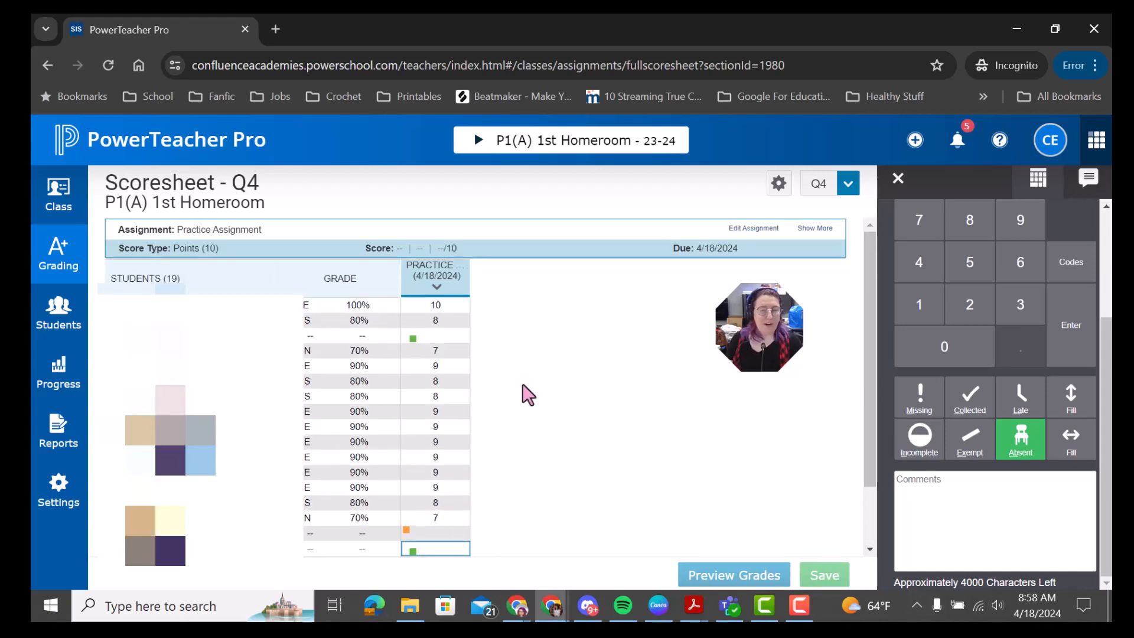